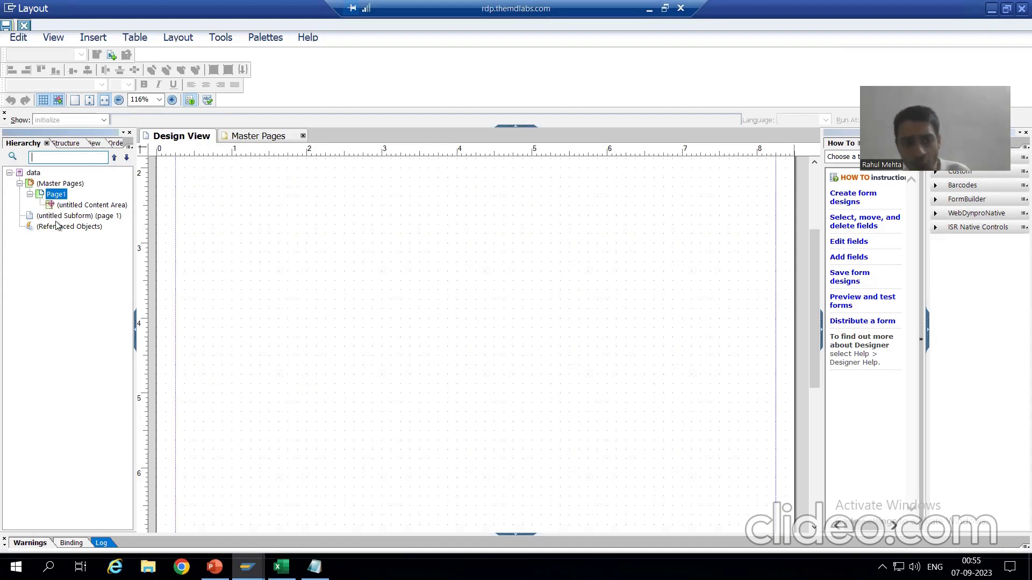
Compare the Master Pages node with the untitled subform of page 1 in the form hierarchy.
click(46, 185)
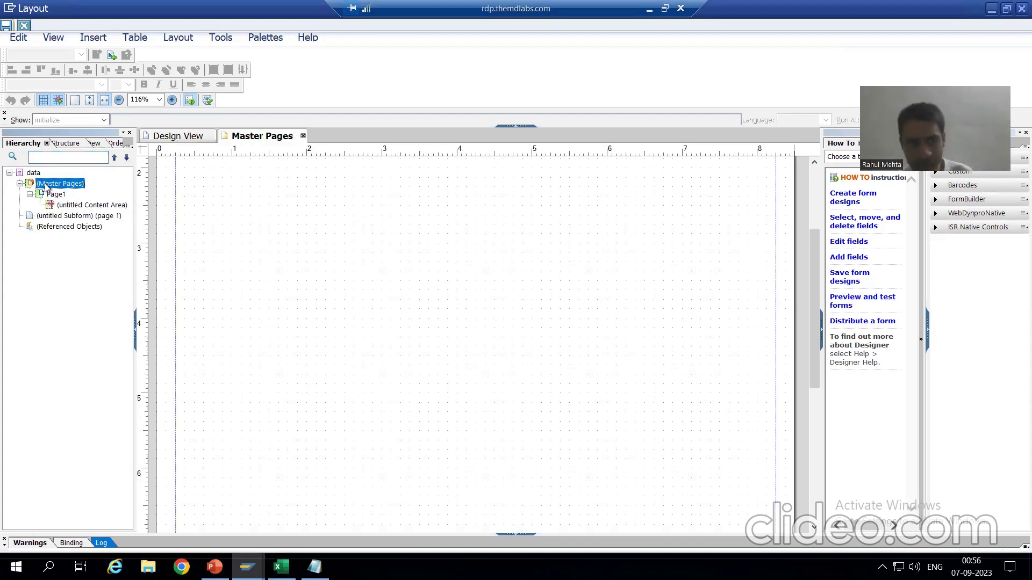
click(49, 217)
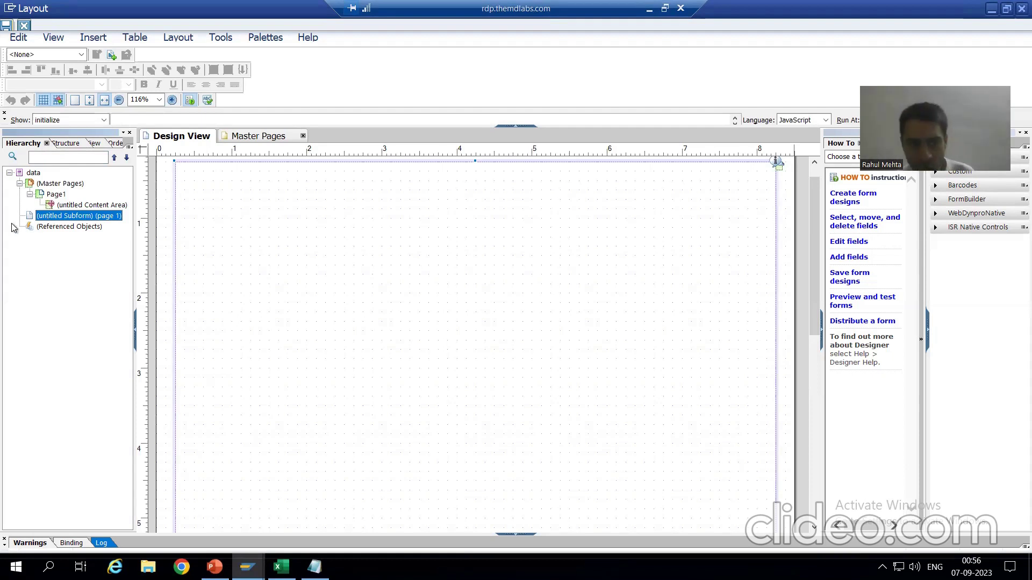
click(46, 187)
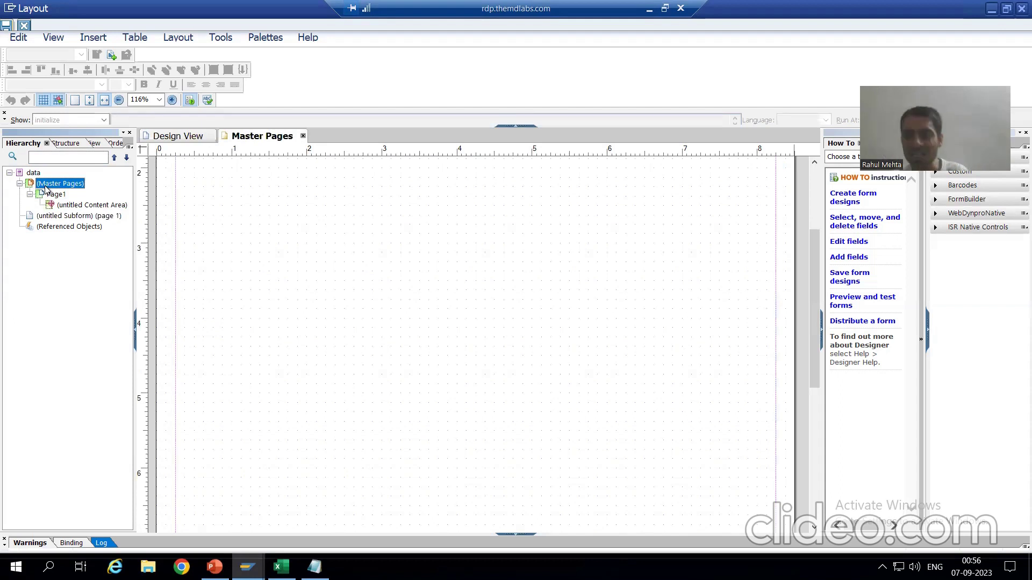
click(59, 217)
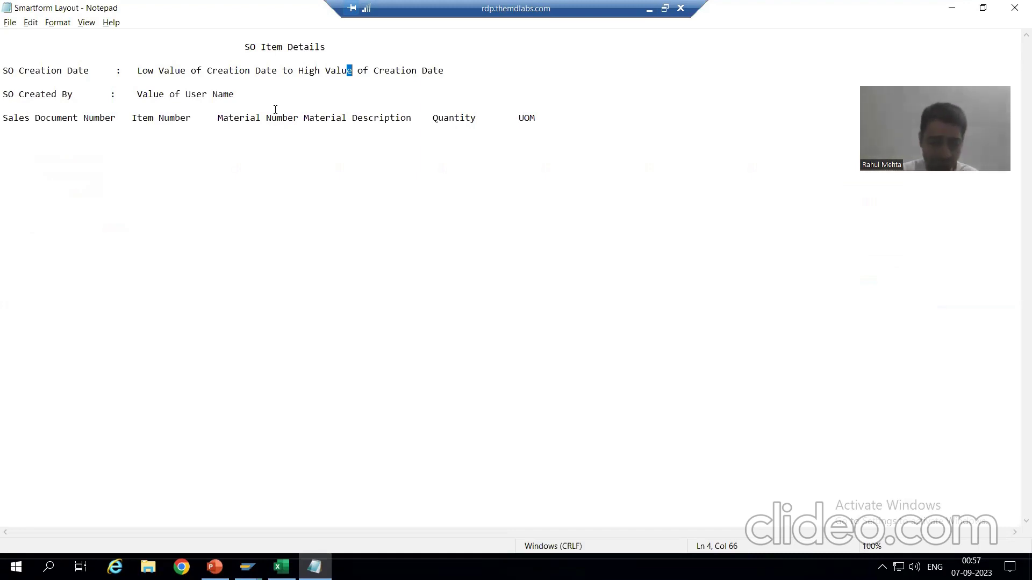
key(alt+Tab)
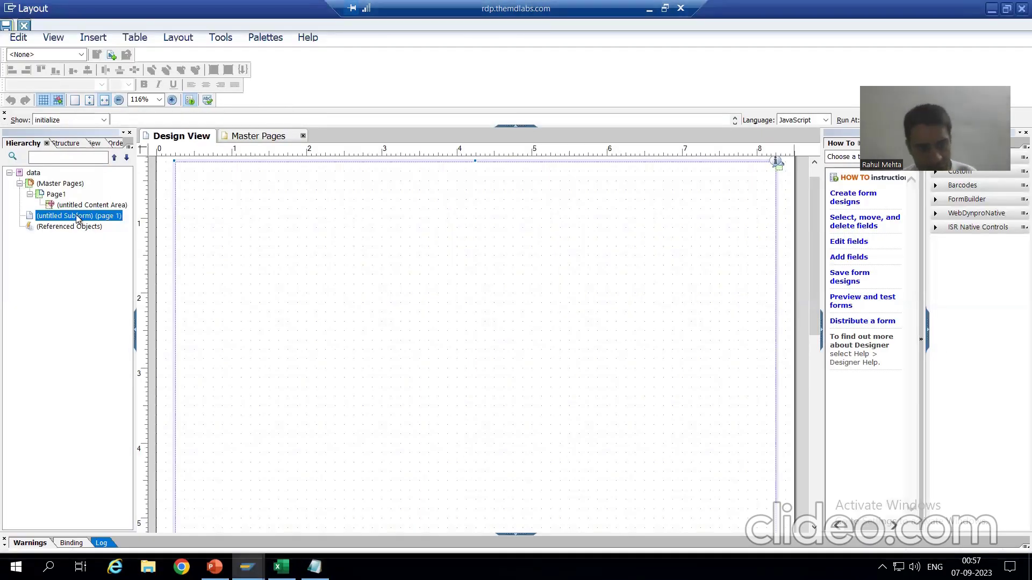
Try to rename the untitled subform of page 1 to SalesOrderPage and save the layout.
right_click(76, 215)
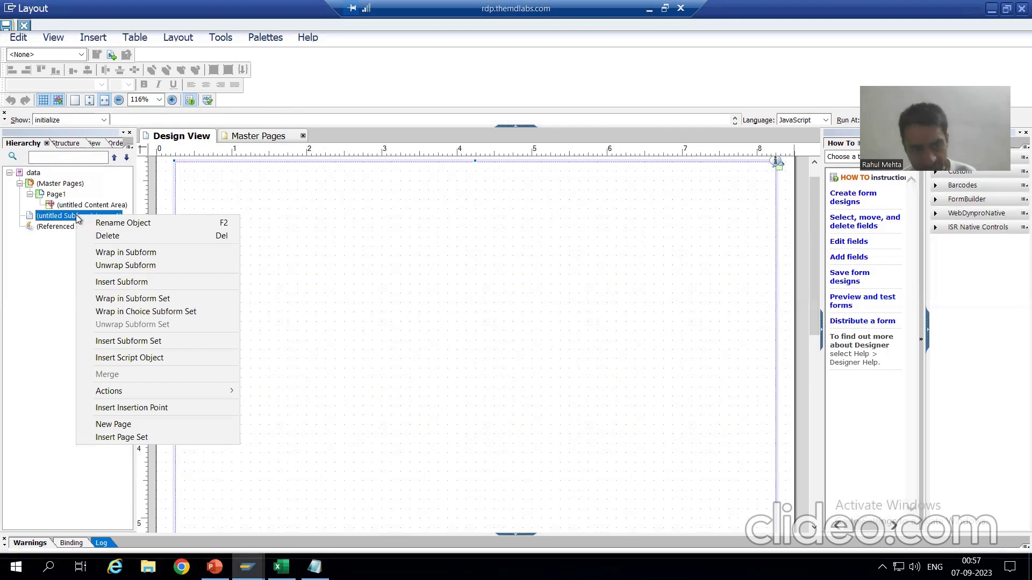
click(108, 223)
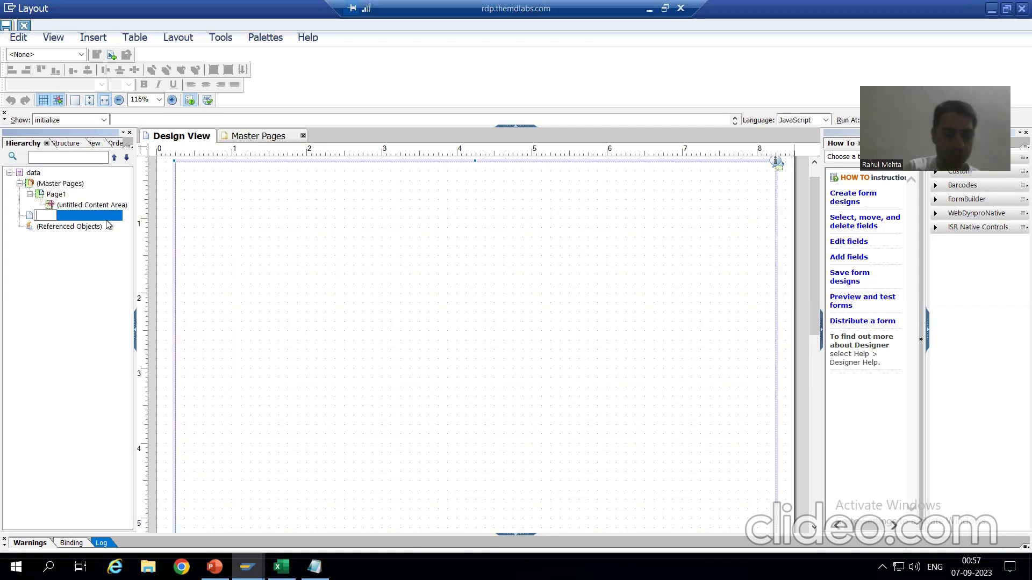
text(Sale)
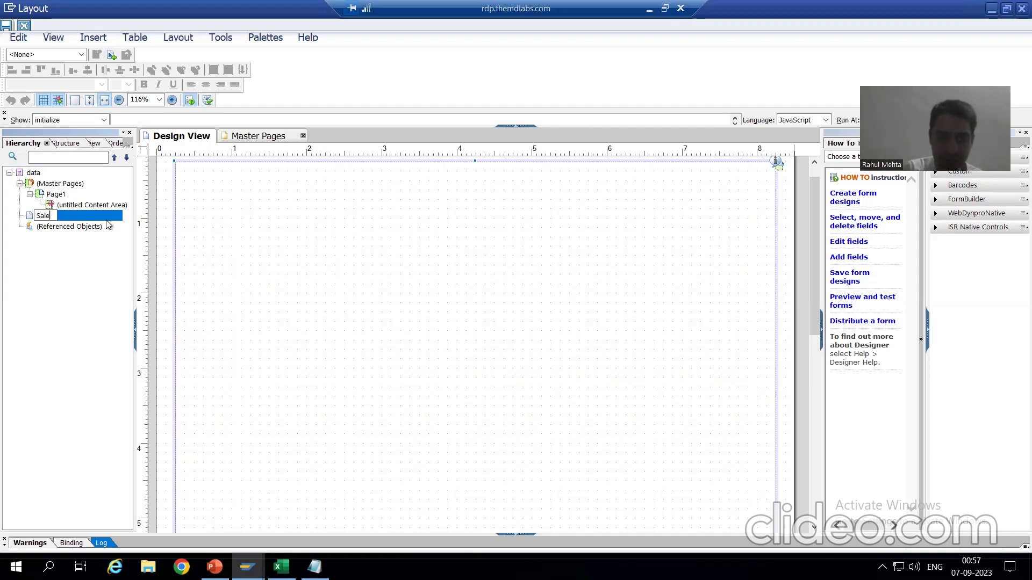
text(sOrder)
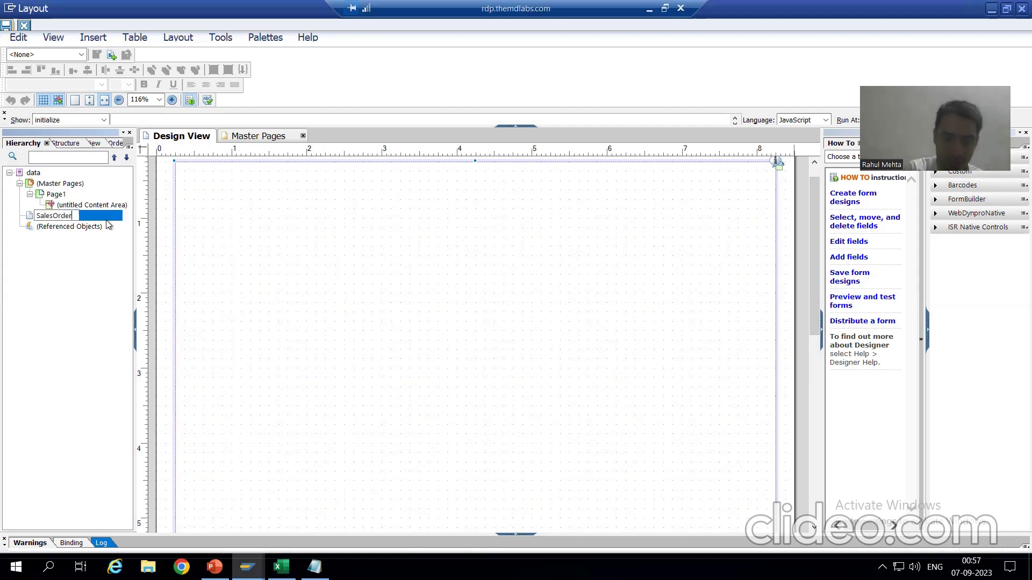
text(Page)
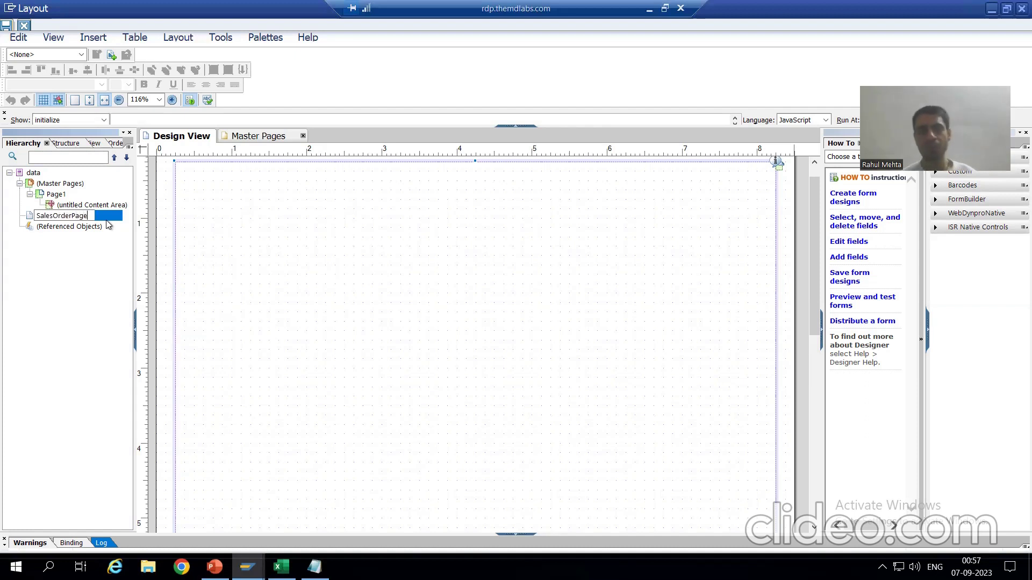
click(6, 26)
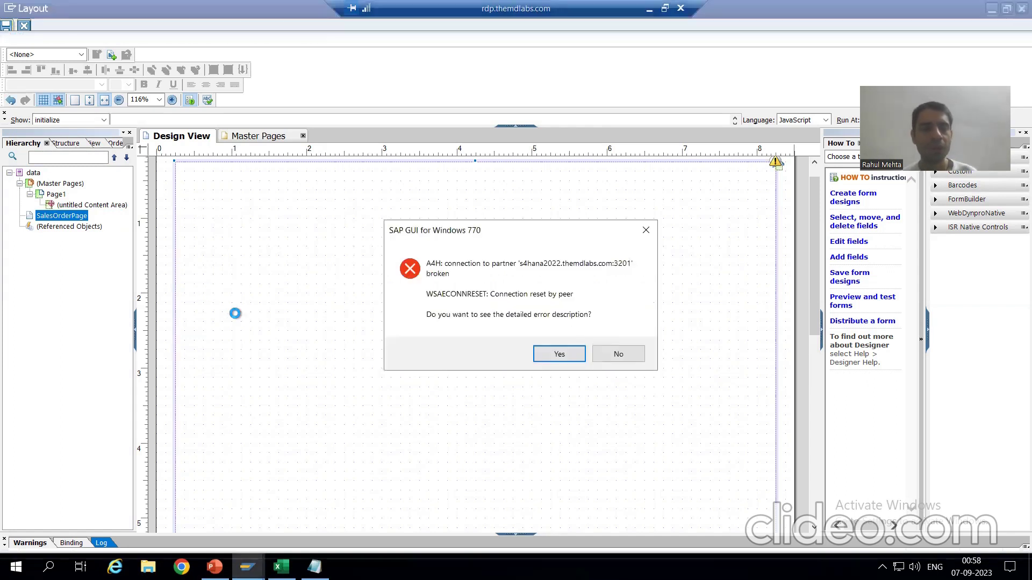
click(611, 360)
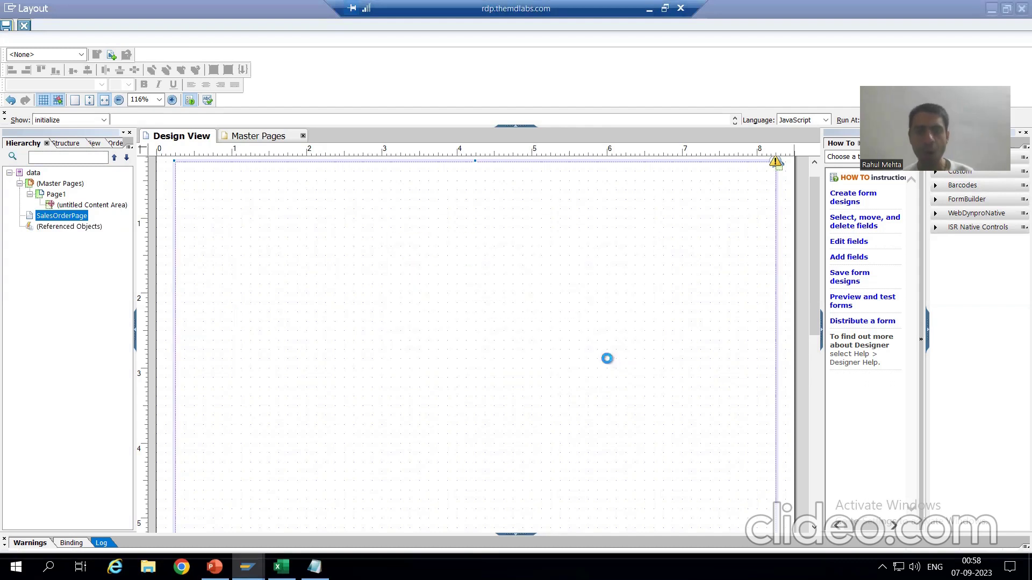
Log on to the MD1 SAP system again, filling in the user name and the account password.
key(alt+Tab)
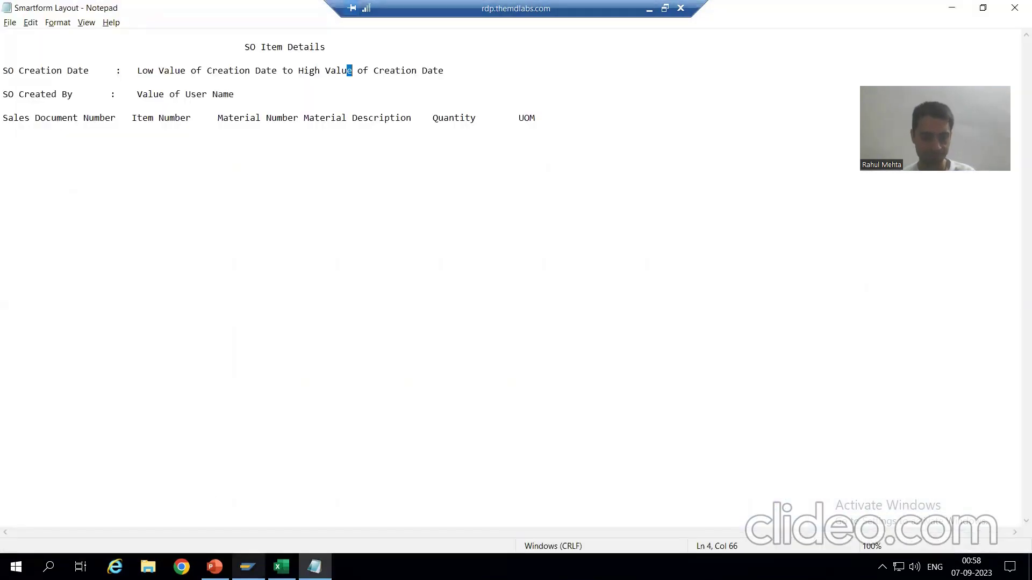
click(247, 567)
double_click(210, 106)
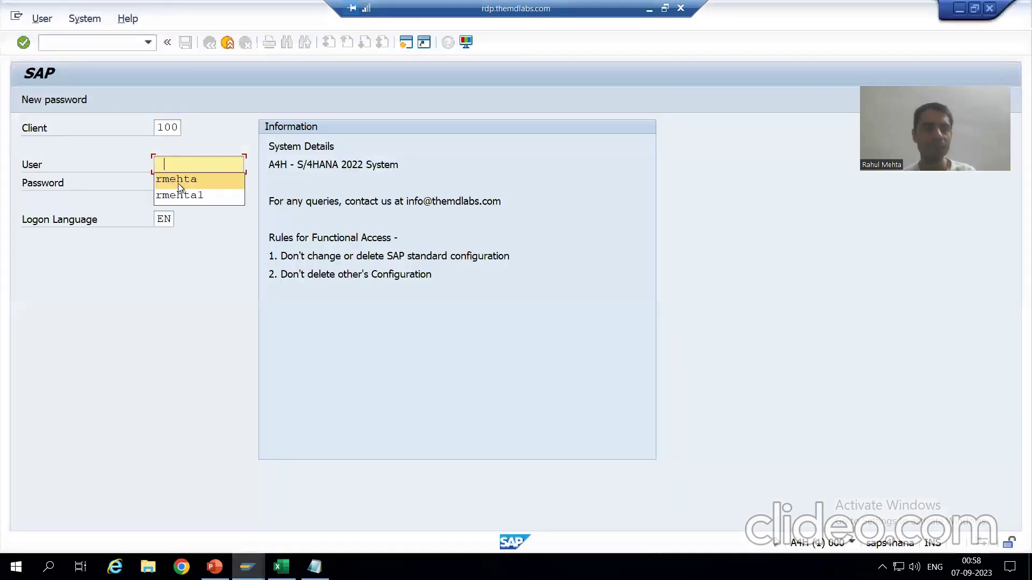
click(179, 179)
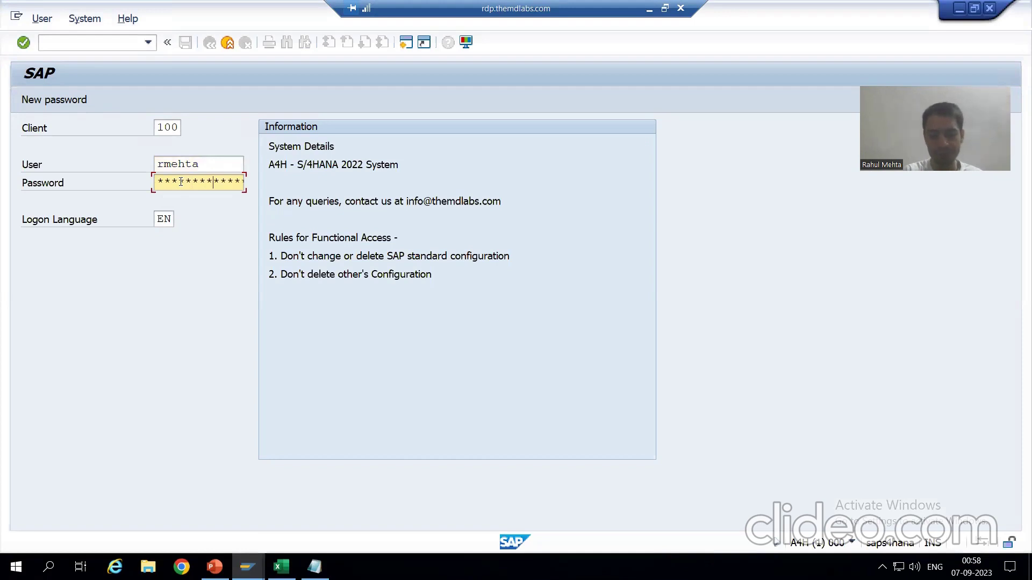
key(Return)
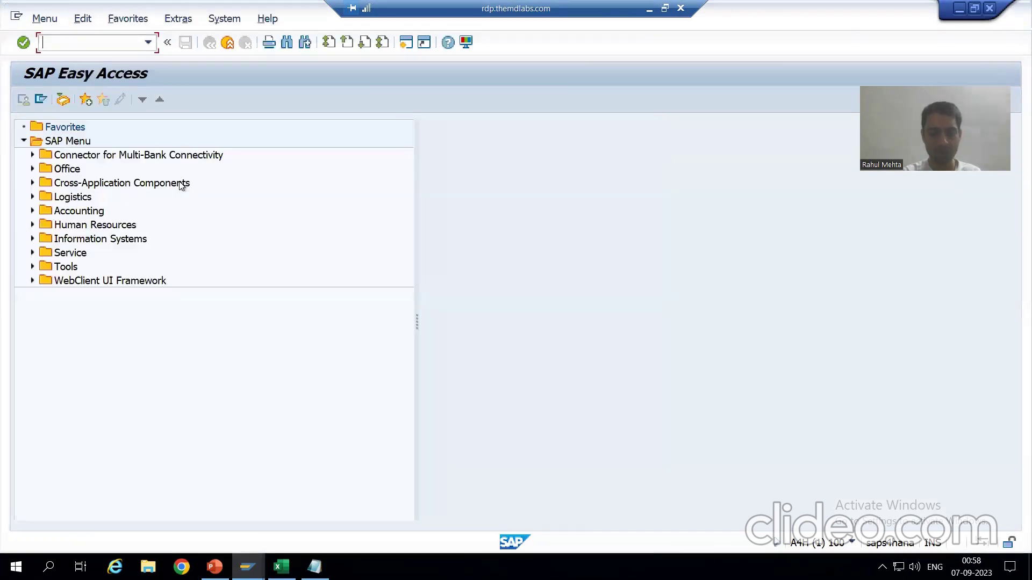
Open form ZSFP_SALESORDER for changing through transaction sfp and show its layout in a maximized window.
text(sfp)
key(Return)
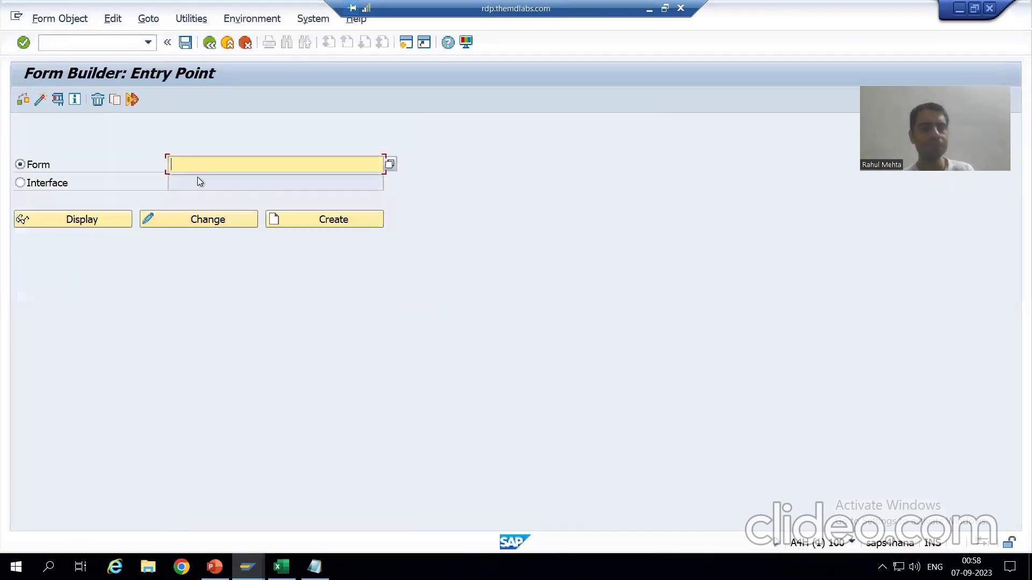
key(BackSpace)
click(201, 176)
click(182, 218)
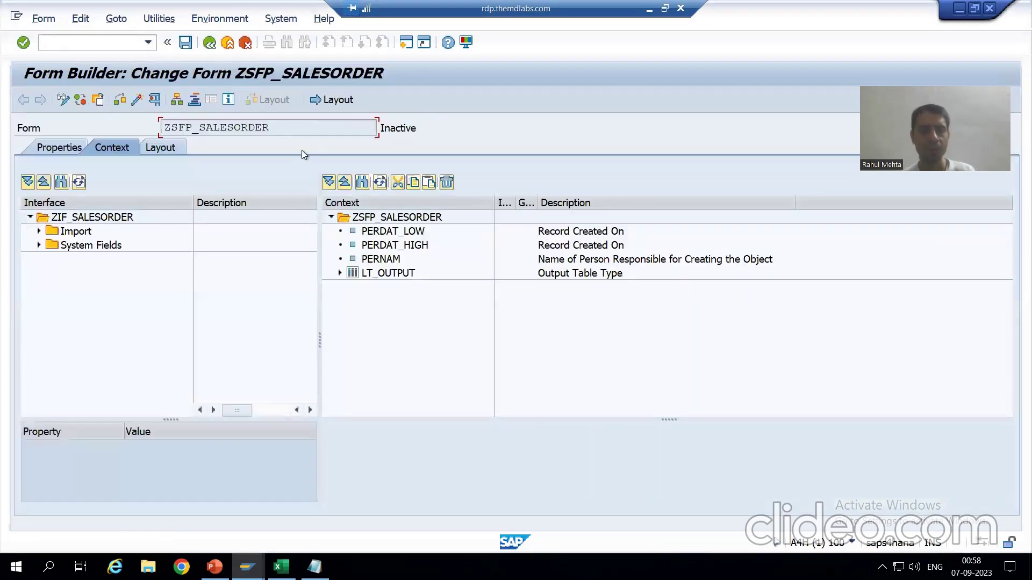
click(324, 101)
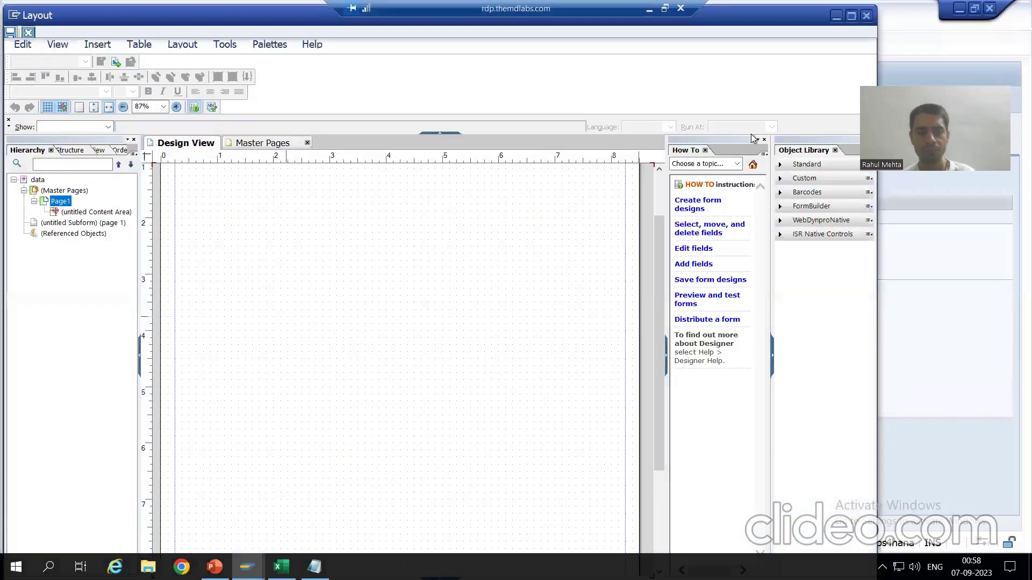
click(851, 16)
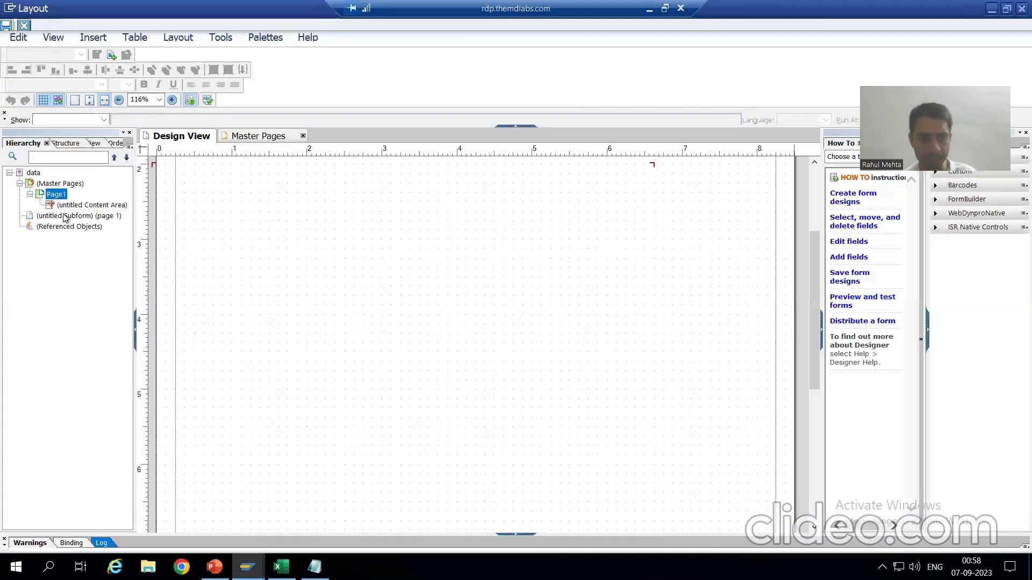
Rename the untitled subform of page 1 to SalesOrderPage and save the layout.
click(64, 216)
right_click(65, 216)
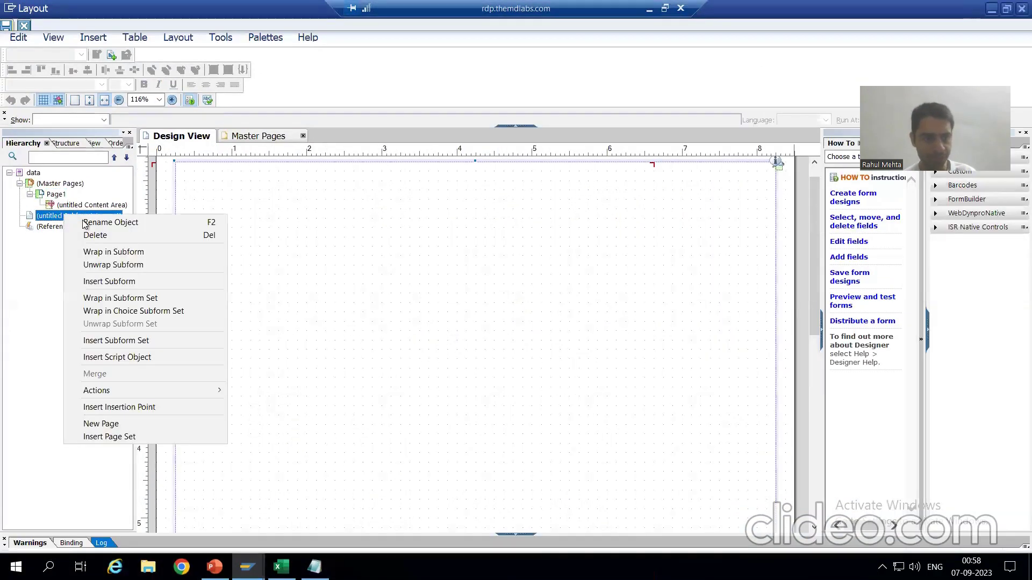
click(89, 223)
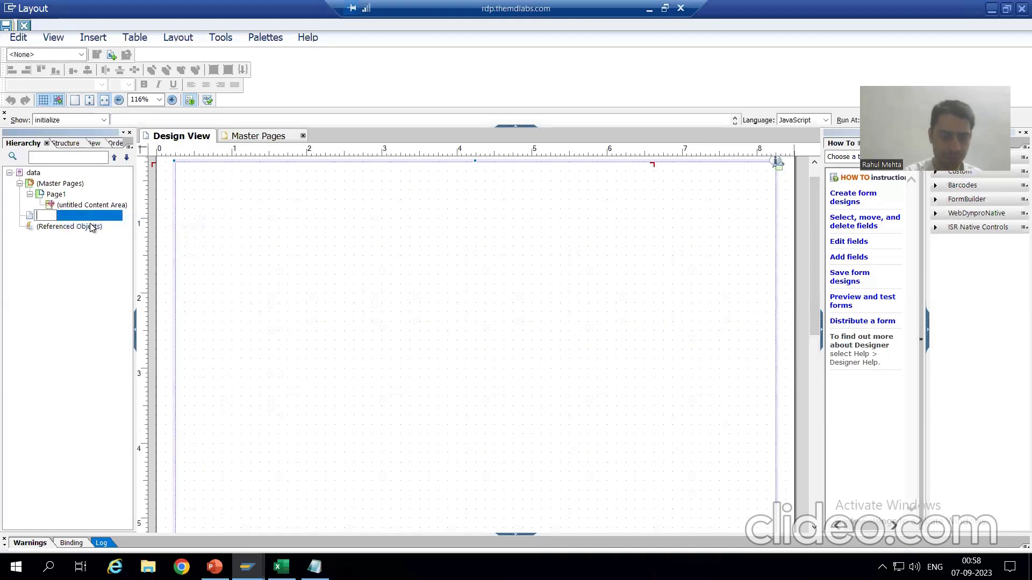
text(SalesO)
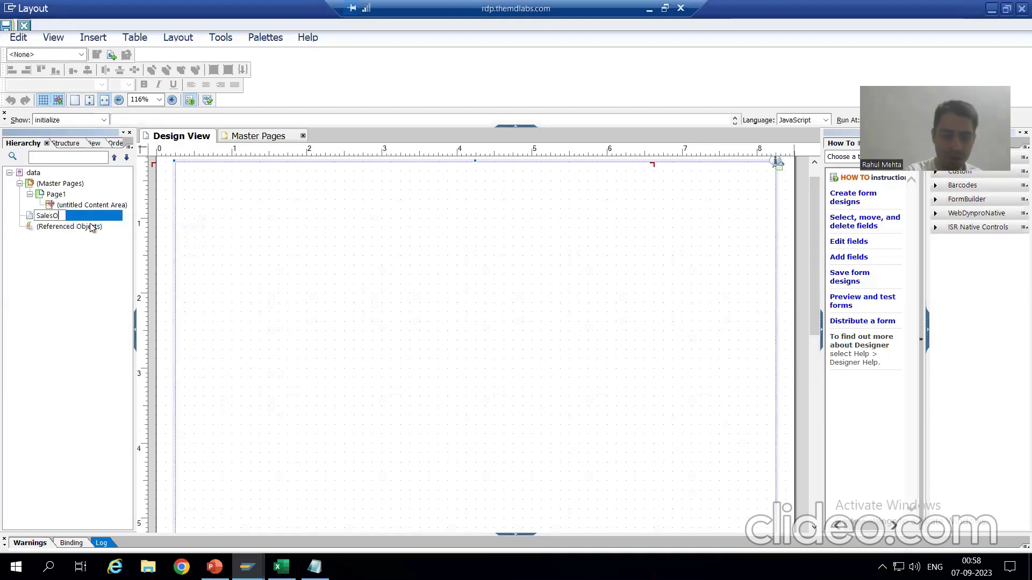
text(rderPage)
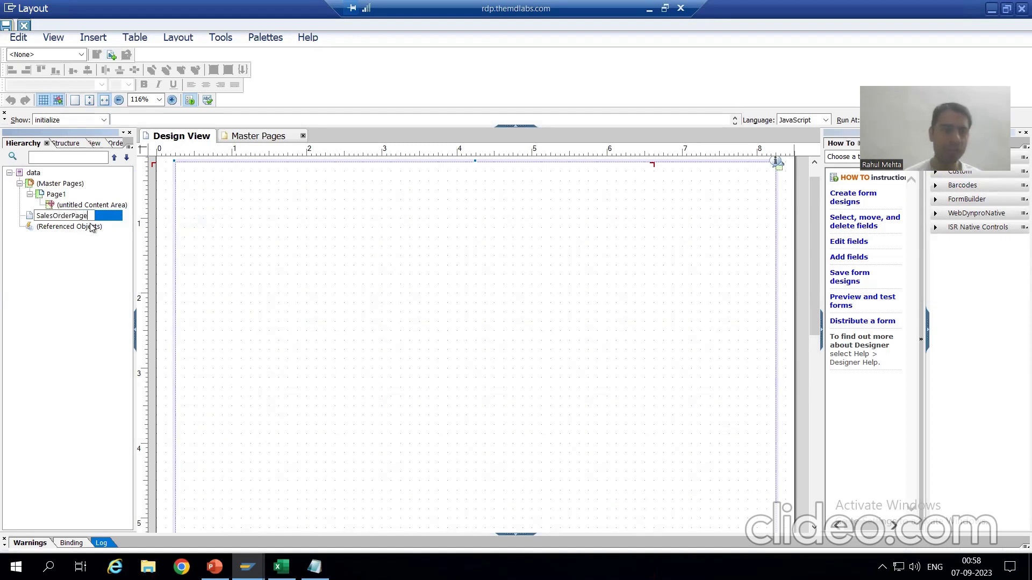
click(5, 27)
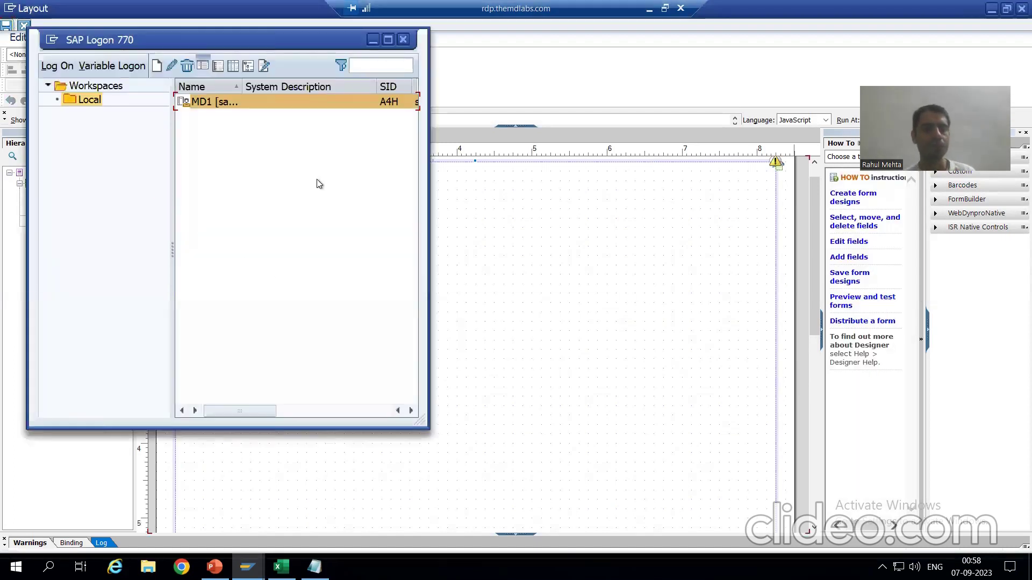
click(373, 39)
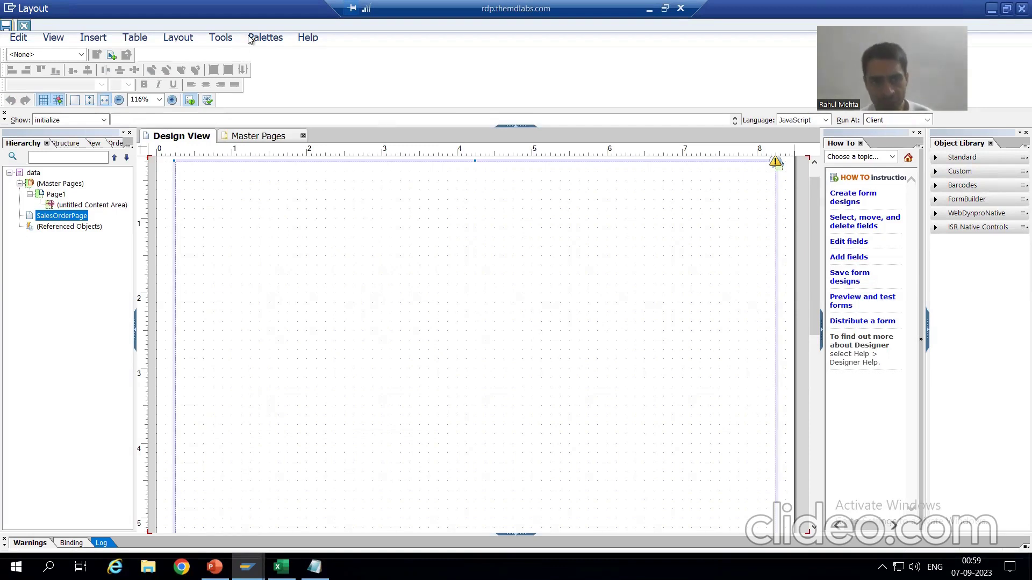
Reset the palette locations and detach the Object palette as a floating window above the design view.
click(267, 39)
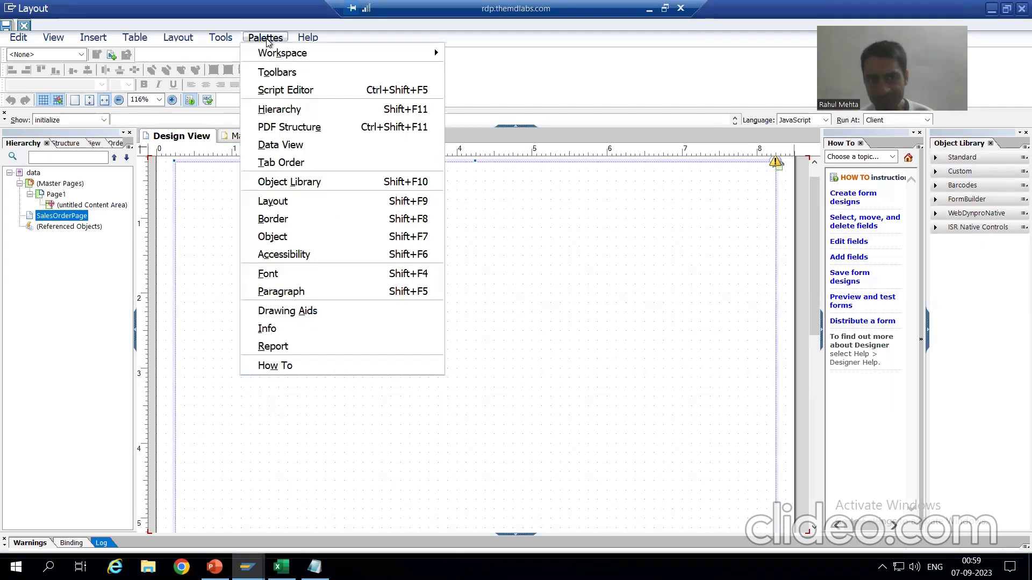
mouse_move(272, 57)
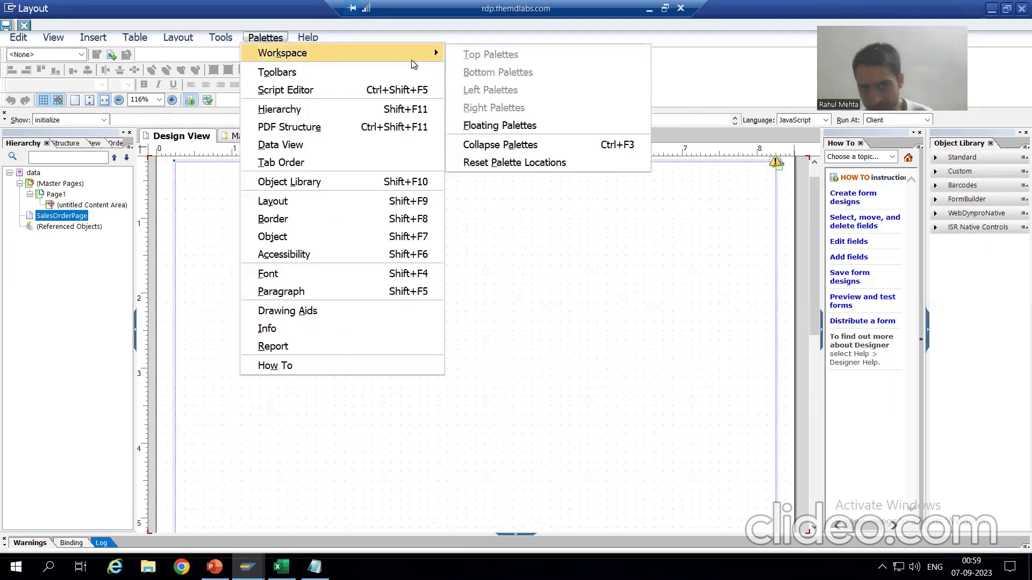
click(489, 162)
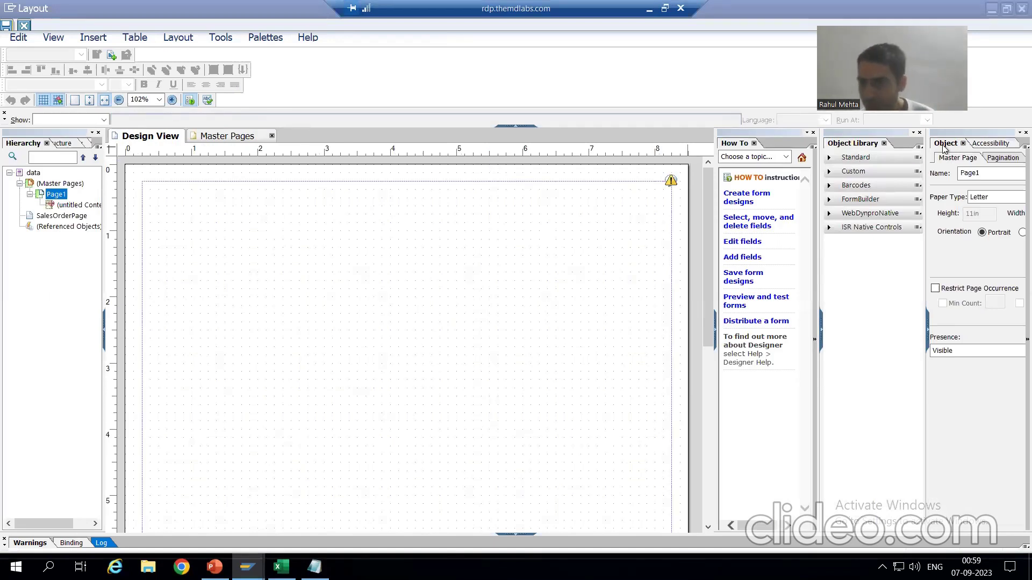
drag(938, 134, 573, 51)
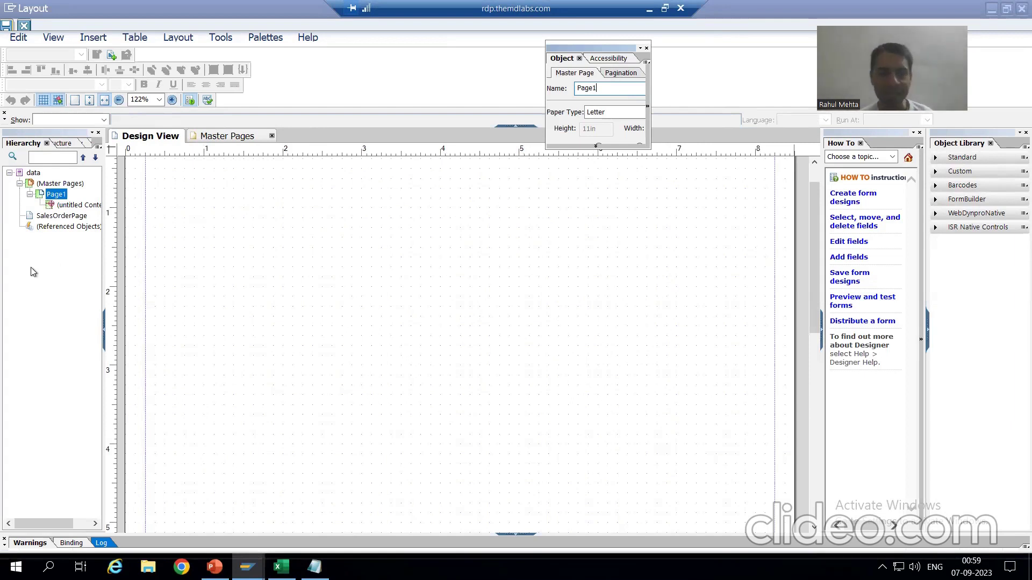
Widen the floating Object palette for the SalesOrderPage subform and list its Content options.
click(60, 216)
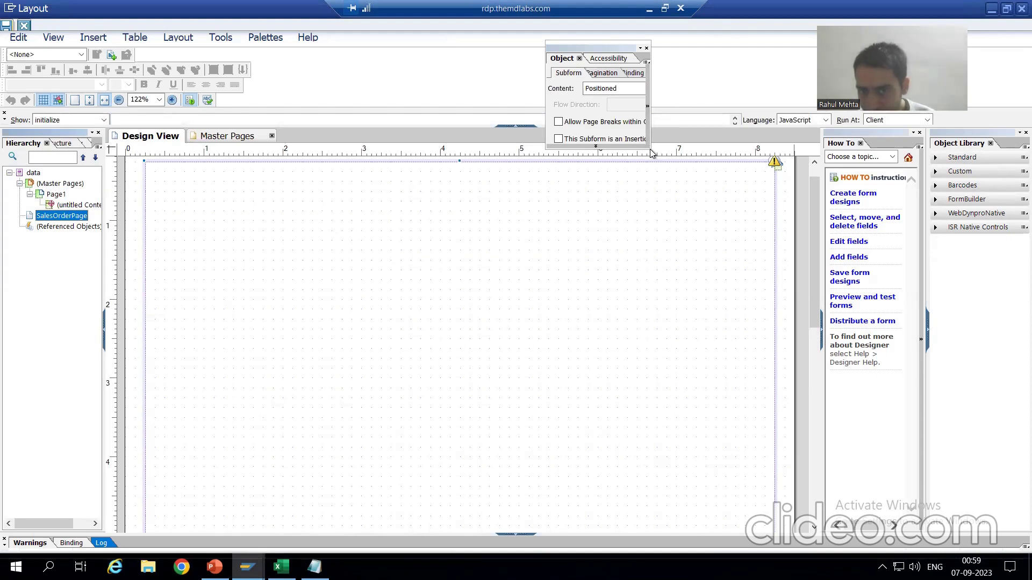
drag(651, 152, 713, 159)
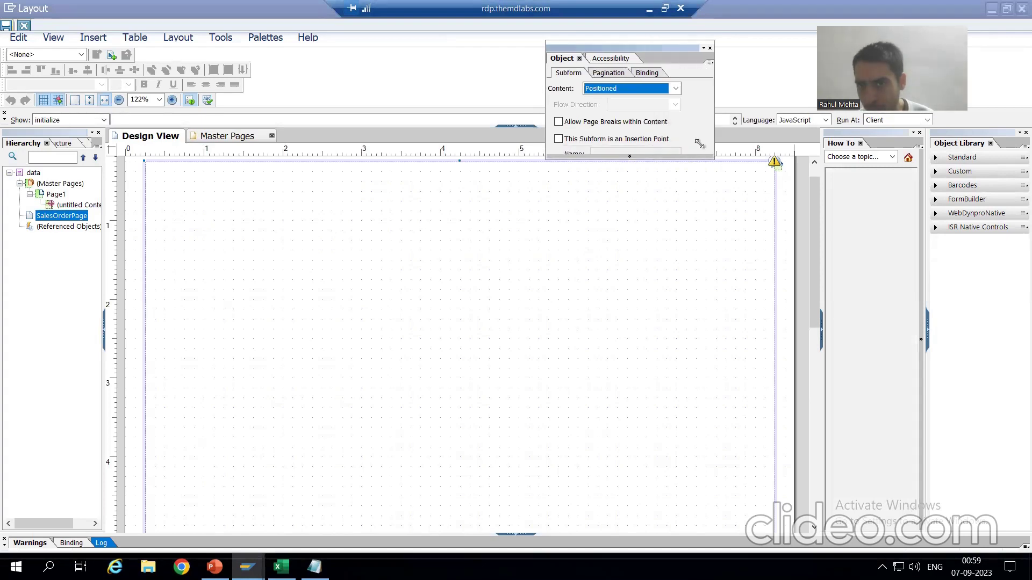
click(675, 89)
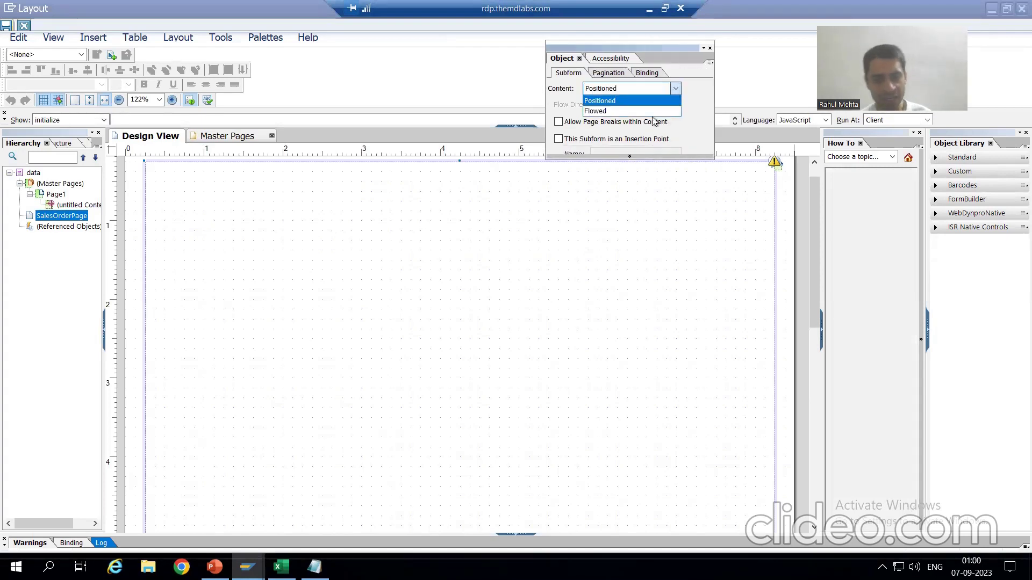
Switch to the Smartform Layout file in Notepad and highlight the line of item column headings, Sales Document Number to UOM.
click(315, 567)
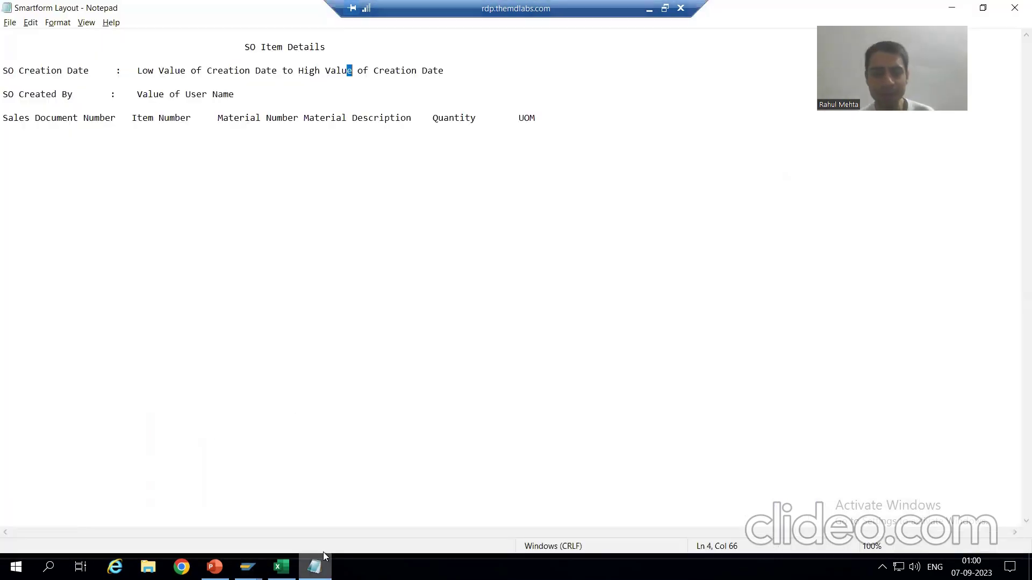
drag(5, 118, 570, 115)
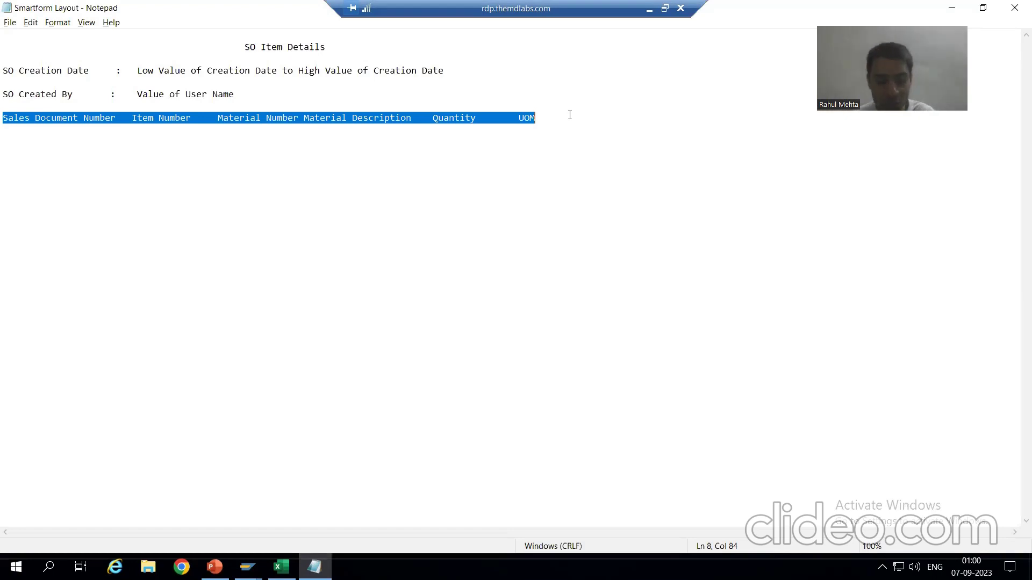
Set the Content of the SalesOrderPage subform to Flowed and save the layout.
key(alt+Tab)
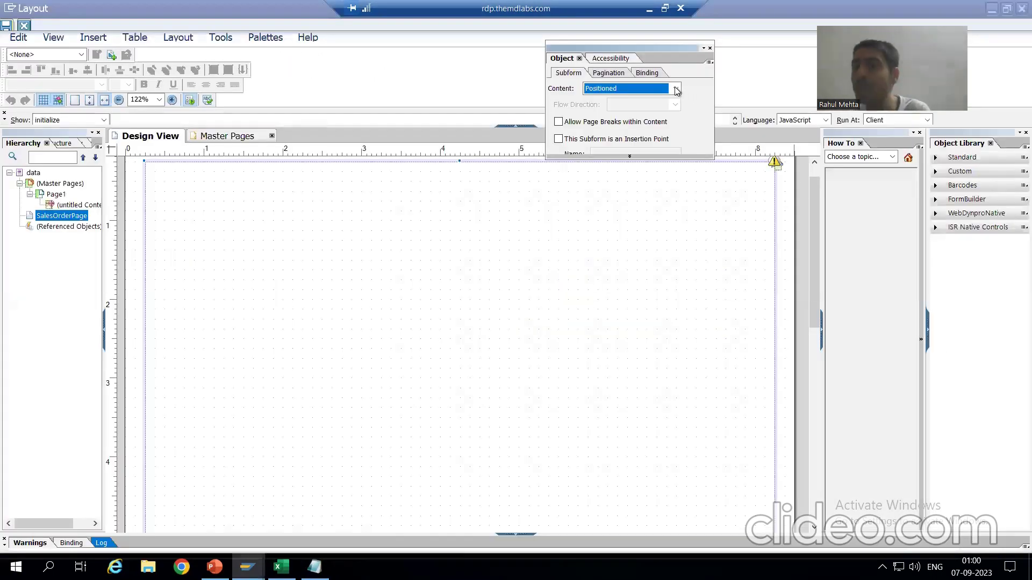
click(676, 89)
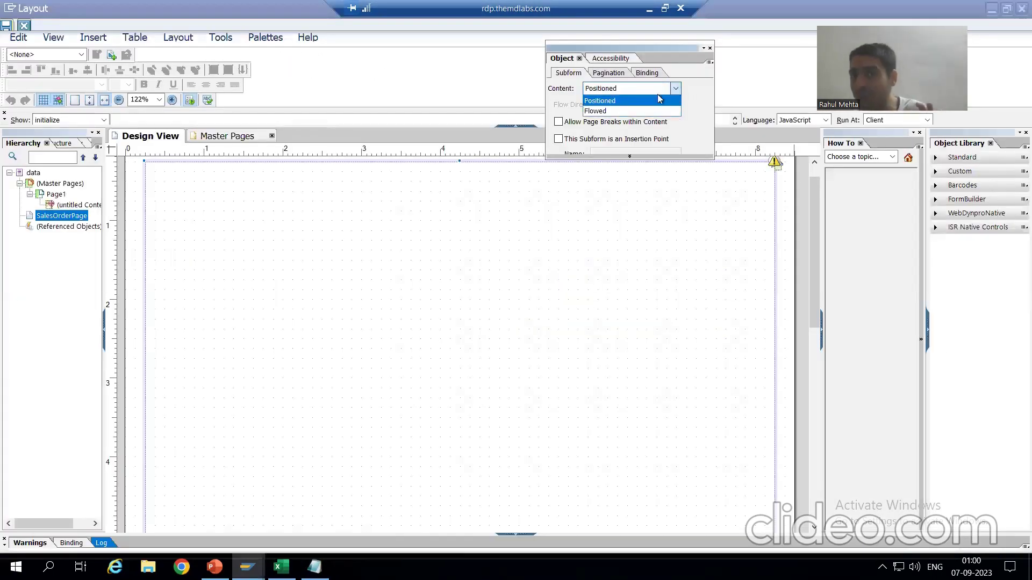
click(616, 111)
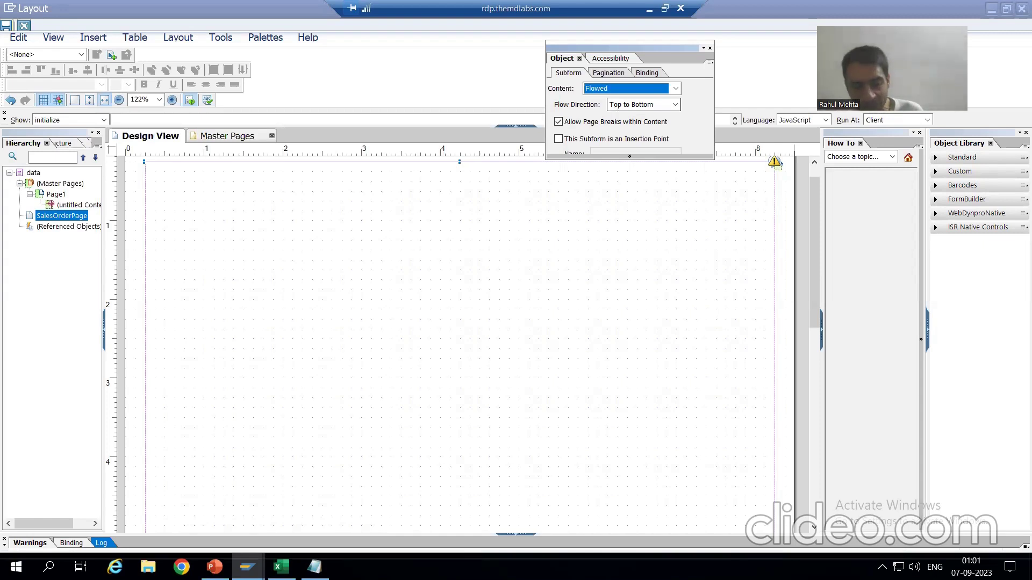
click(314, 567)
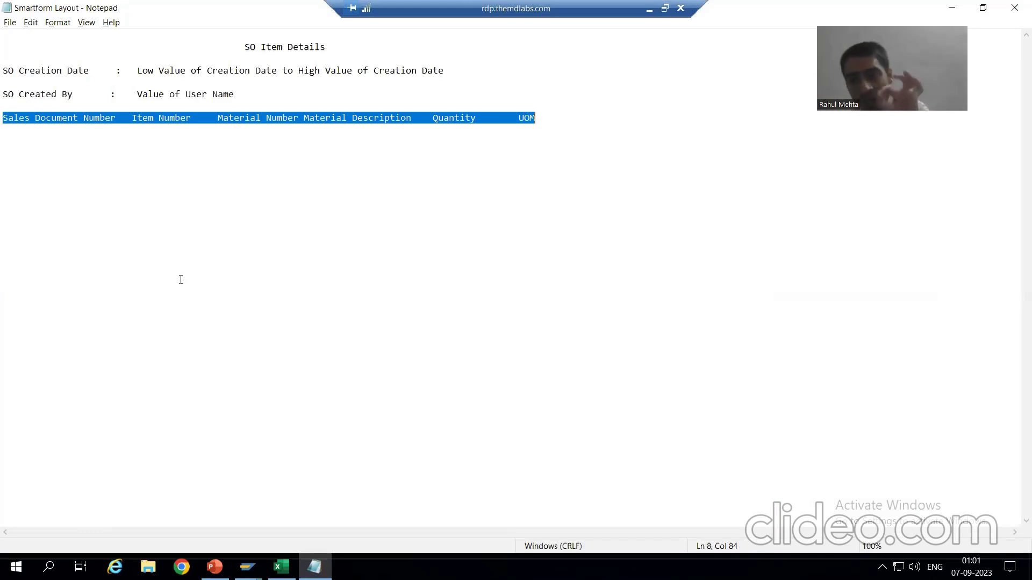
key(alt+Tab)
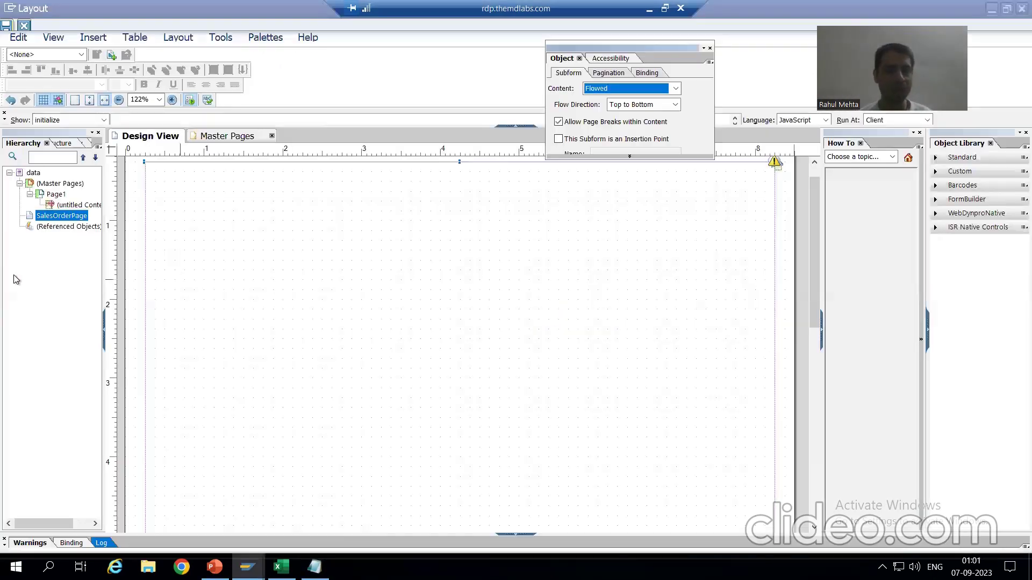
click(5, 29)
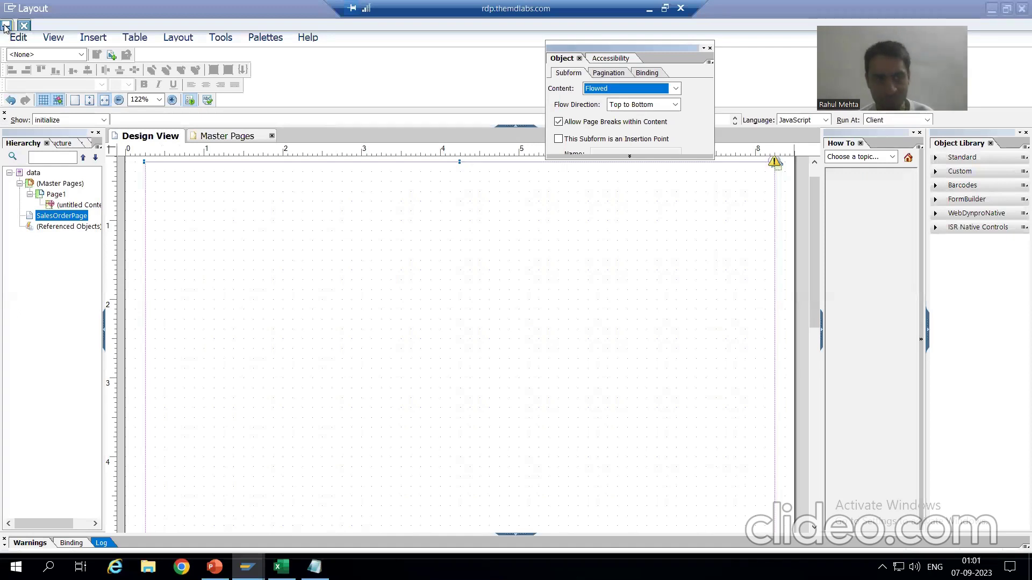
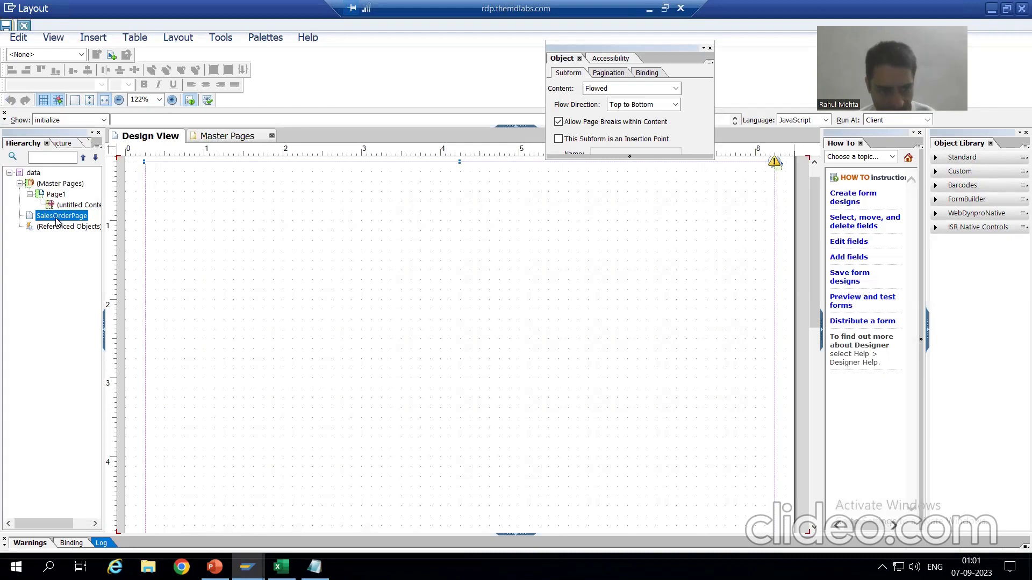
Insert a subform under SalesOrderPage and rename it SalesOrderTitle.
right_click(57, 222)
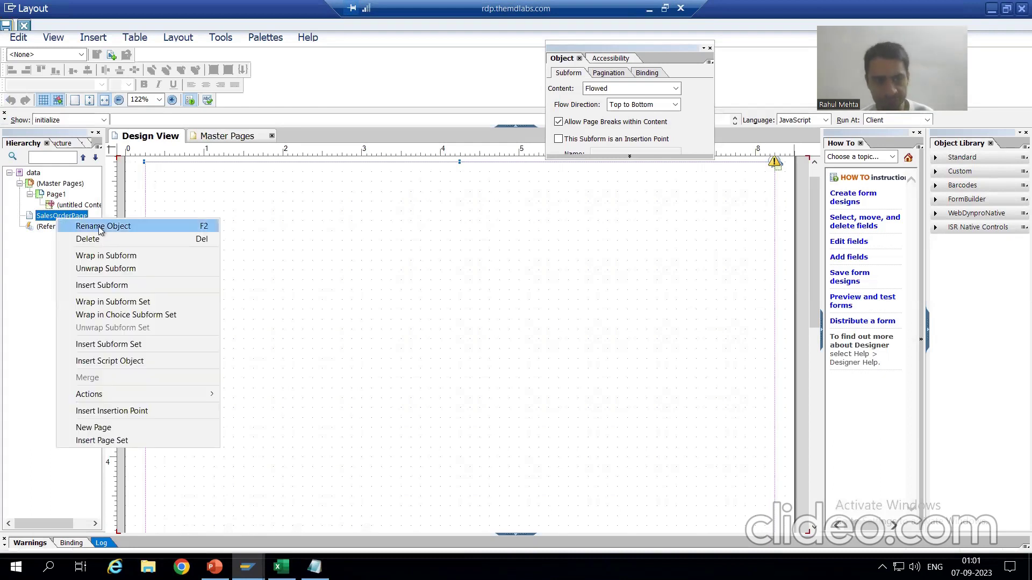
click(102, 285)
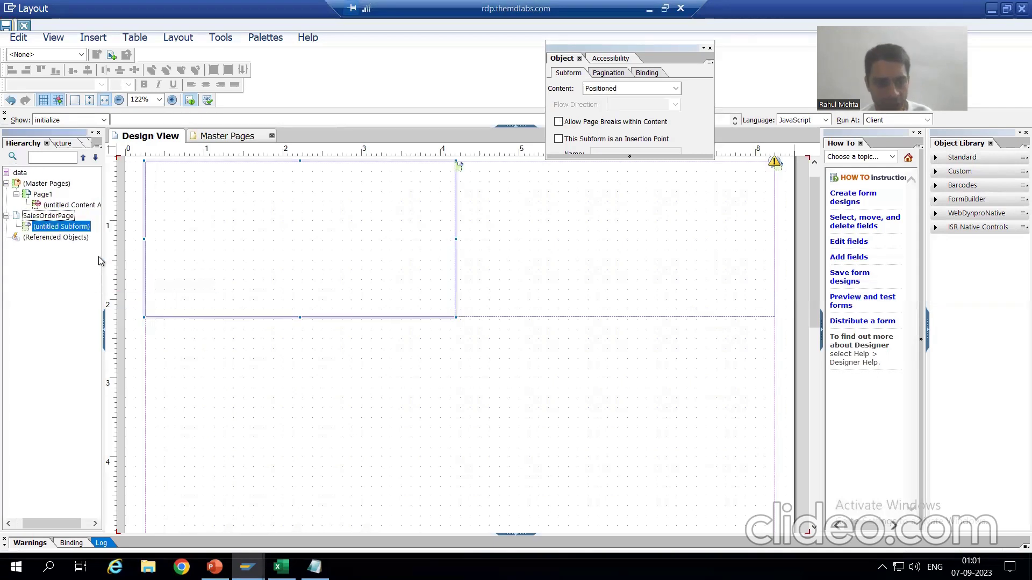
right_click(79, 233)
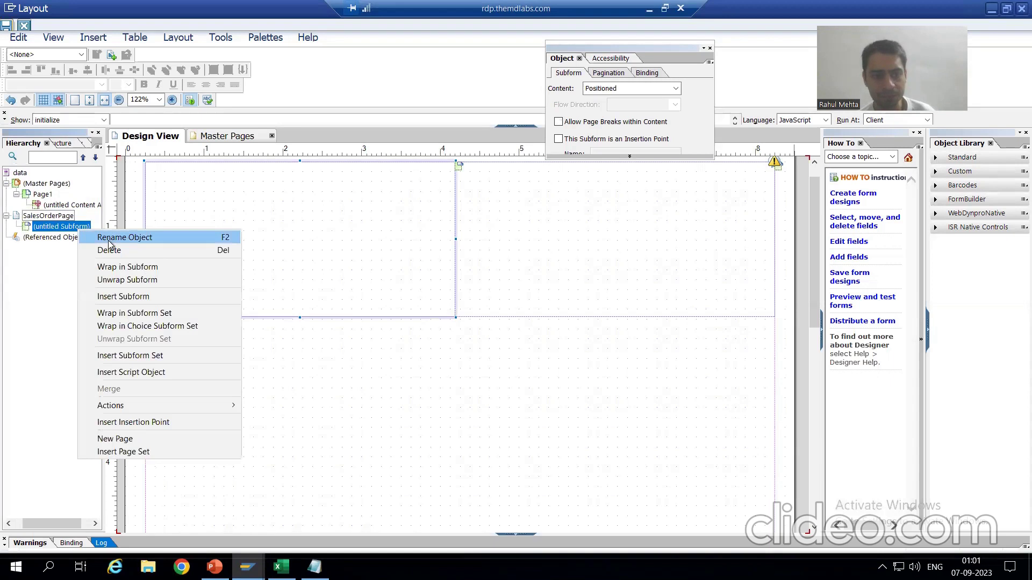
click(108, 240)
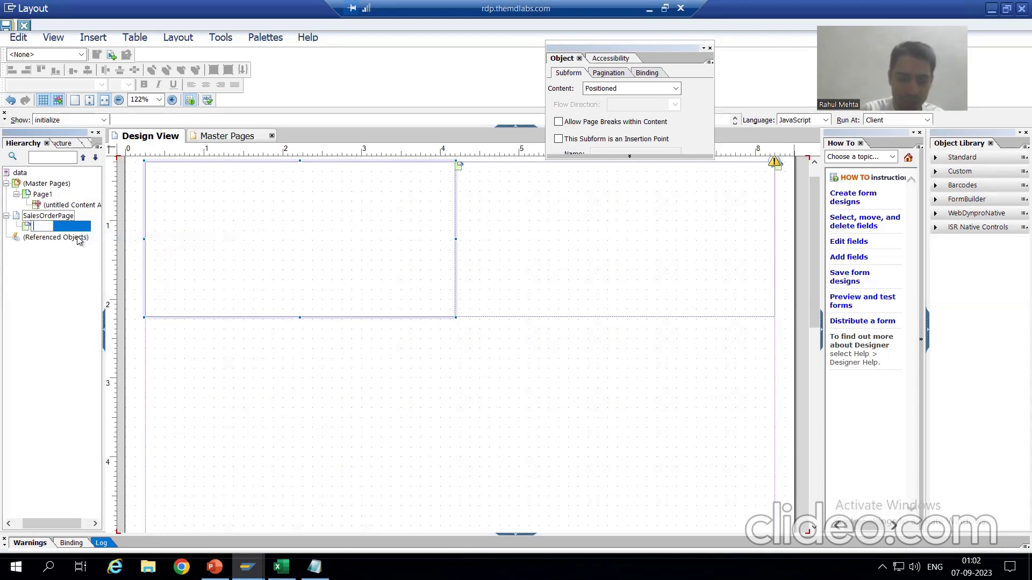
text(Sa)
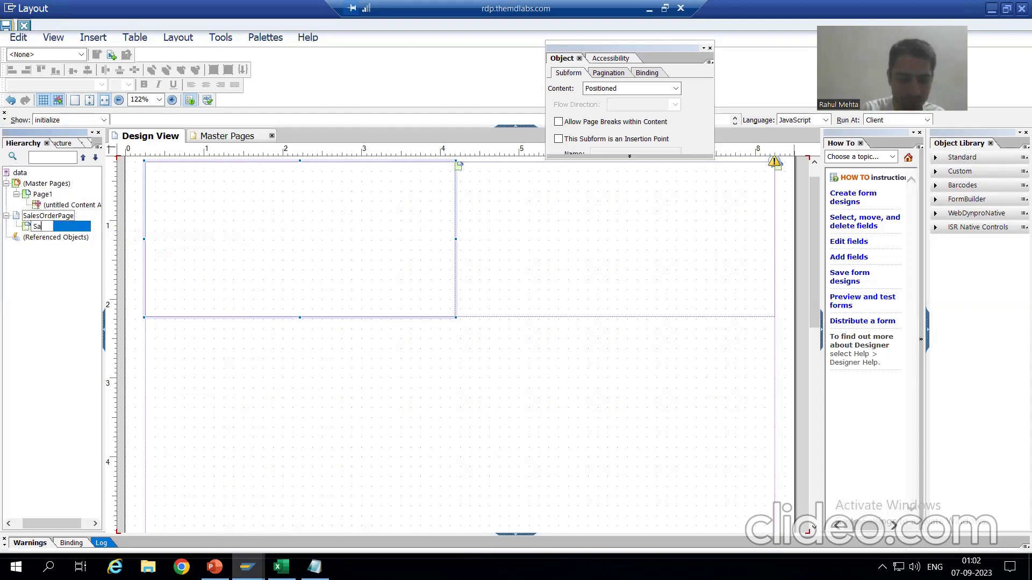
text(lesOrder)
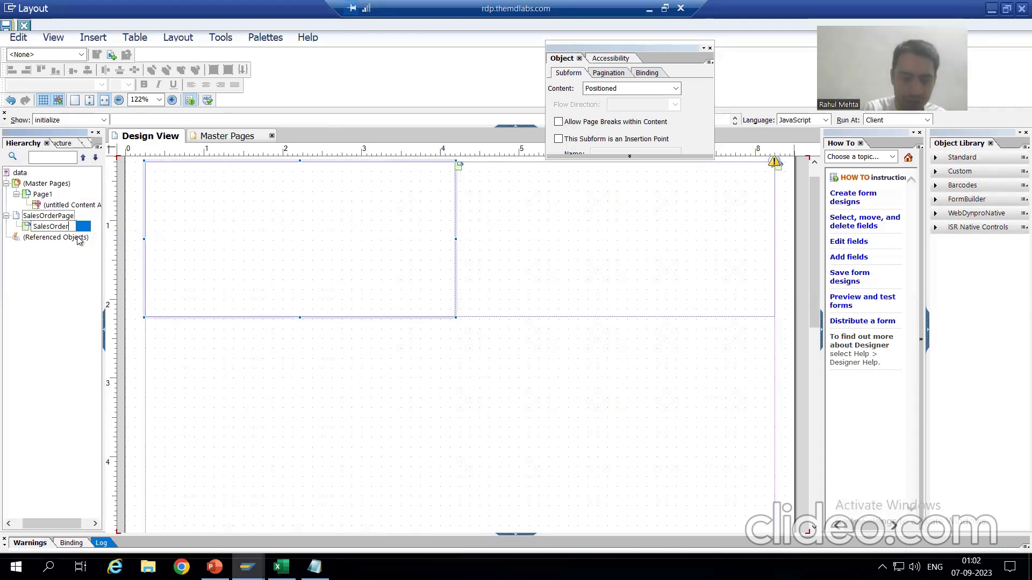
text(Title)
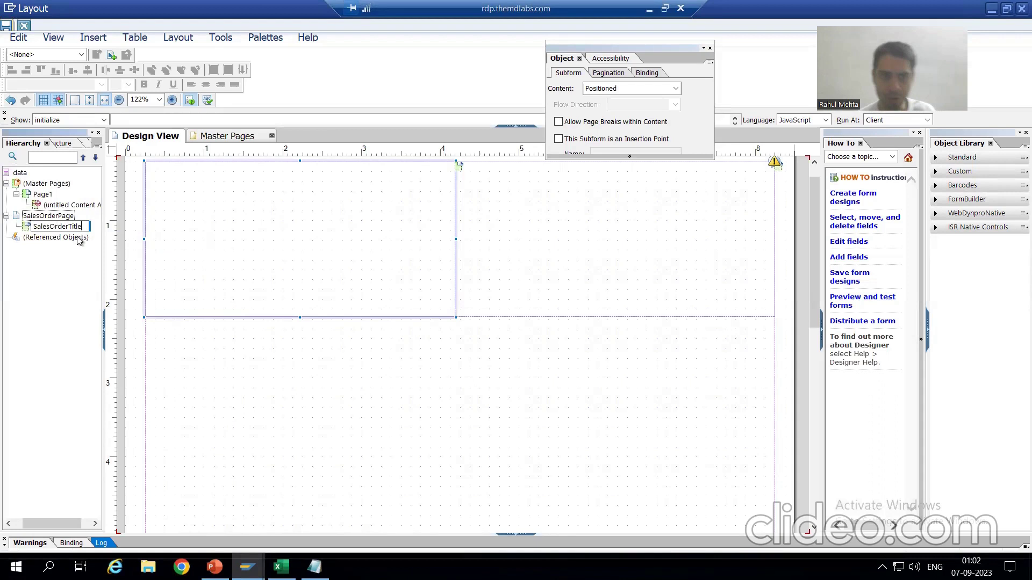
Consult the Notepad layout and resize the SalesOrderTitle subform to the full body width and about 0.5 inch high.
click(314, 567)
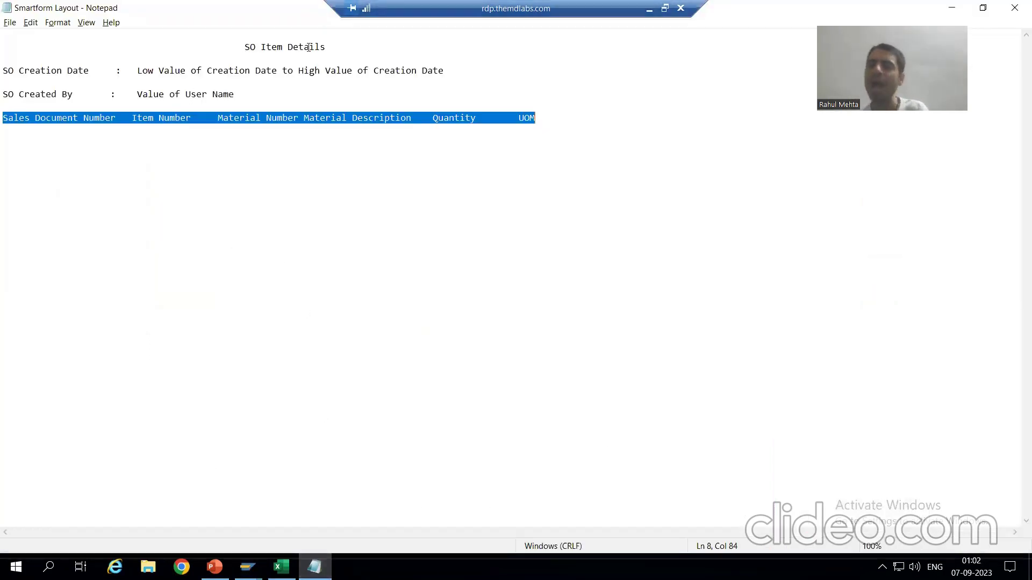
key(alt+Tab)
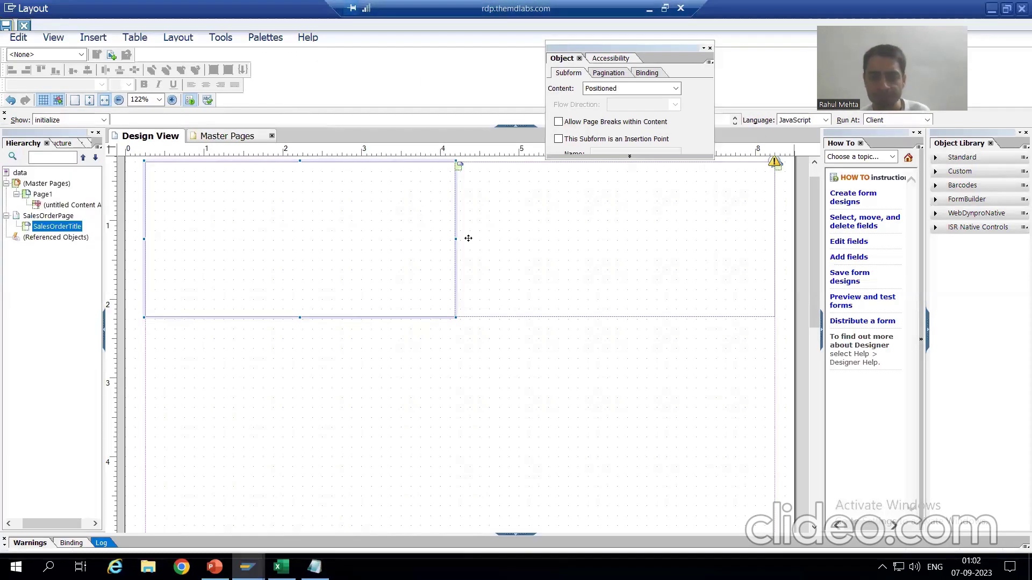
drag(455, 238, 776, 232)
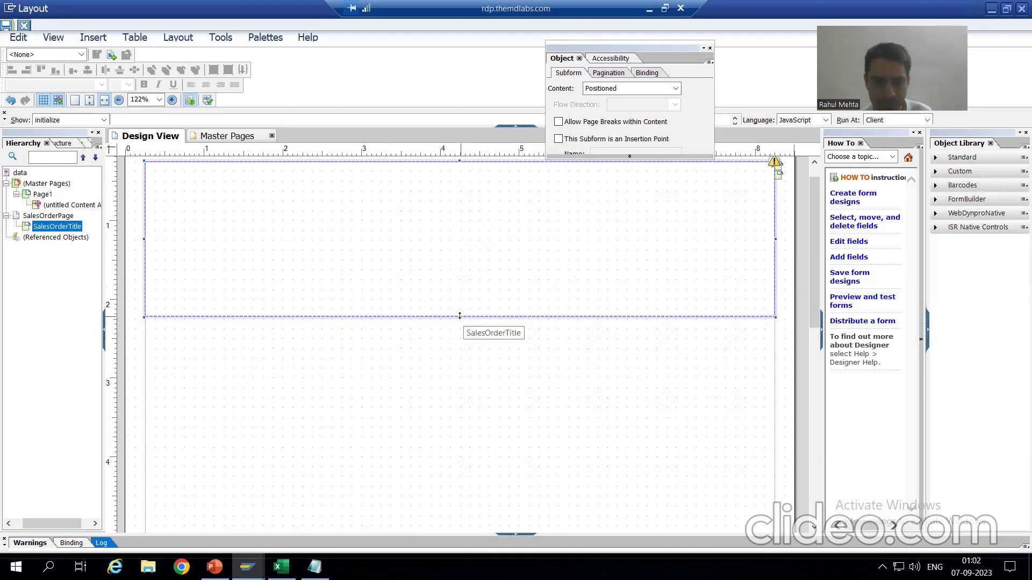
drag(459, 315, 459, 202)
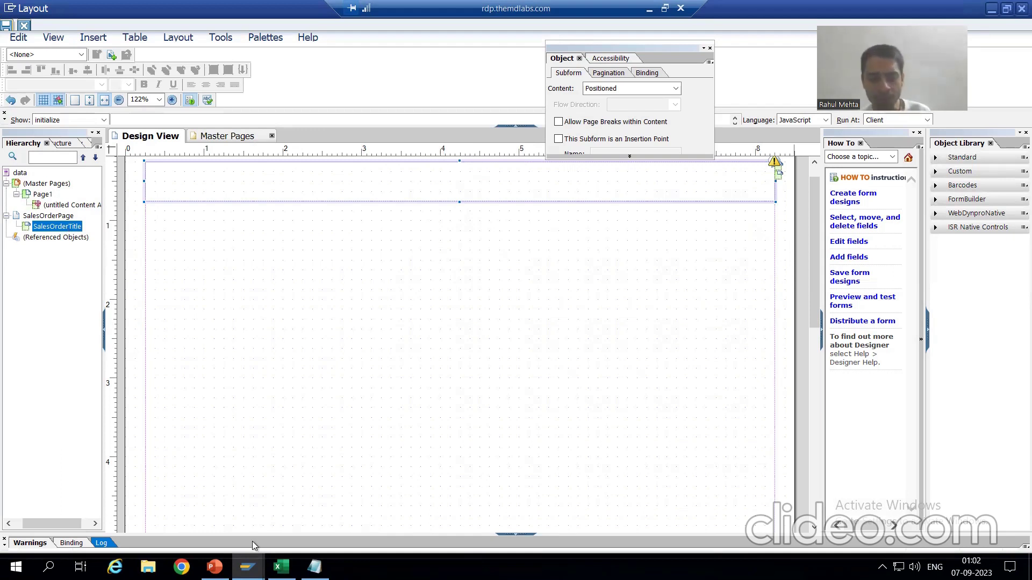
Switch to the Smartform Layout file in Notepad and highlight its title line, SO Item Details.
click(281, 567)
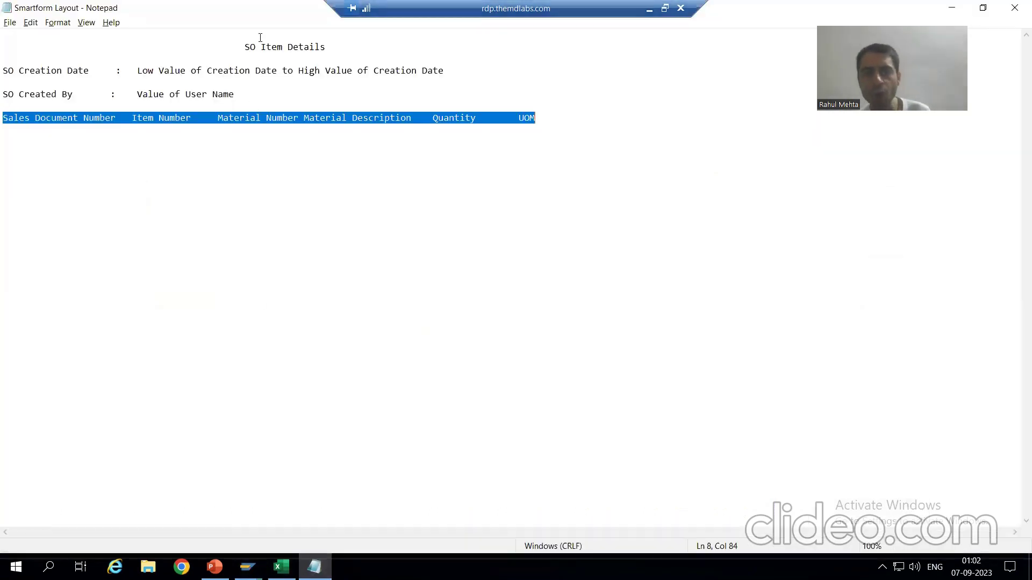
drag(244, 47, 333, 50)
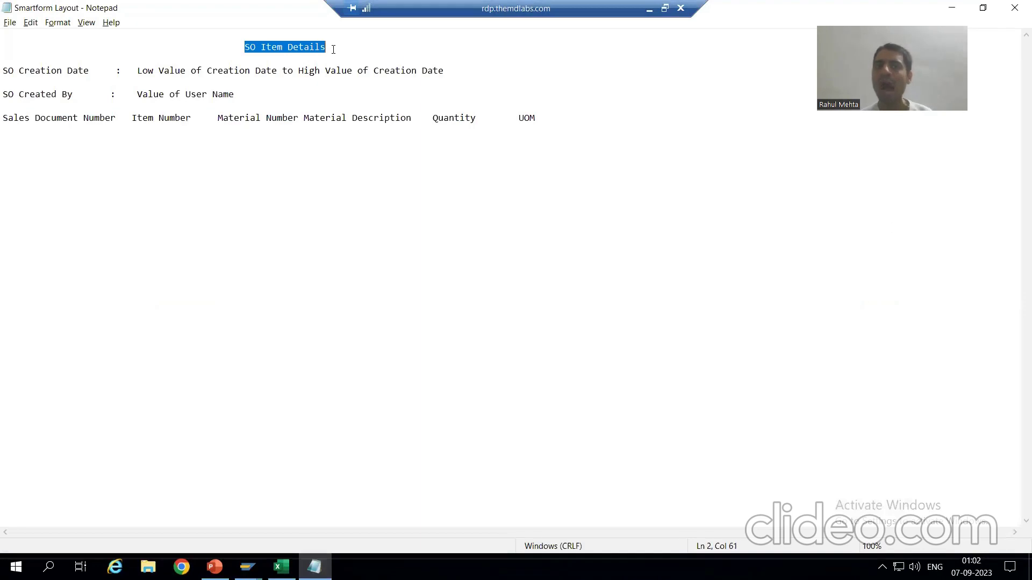
click(315, 567)
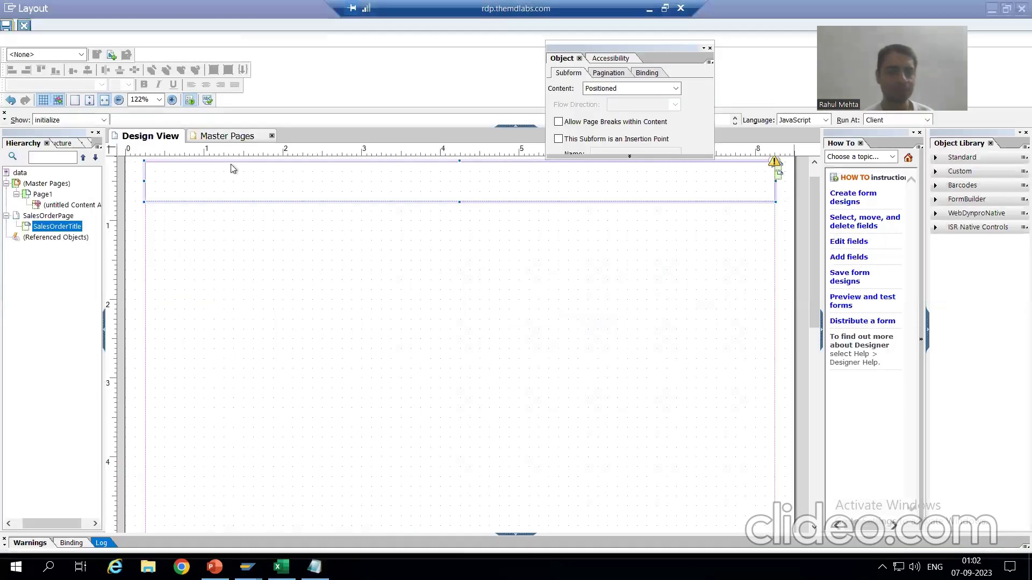
Insert a static Text object reading "SO Item Details" centrally in the SalesOrderTitle subform and save the layout.
click(54, 231)
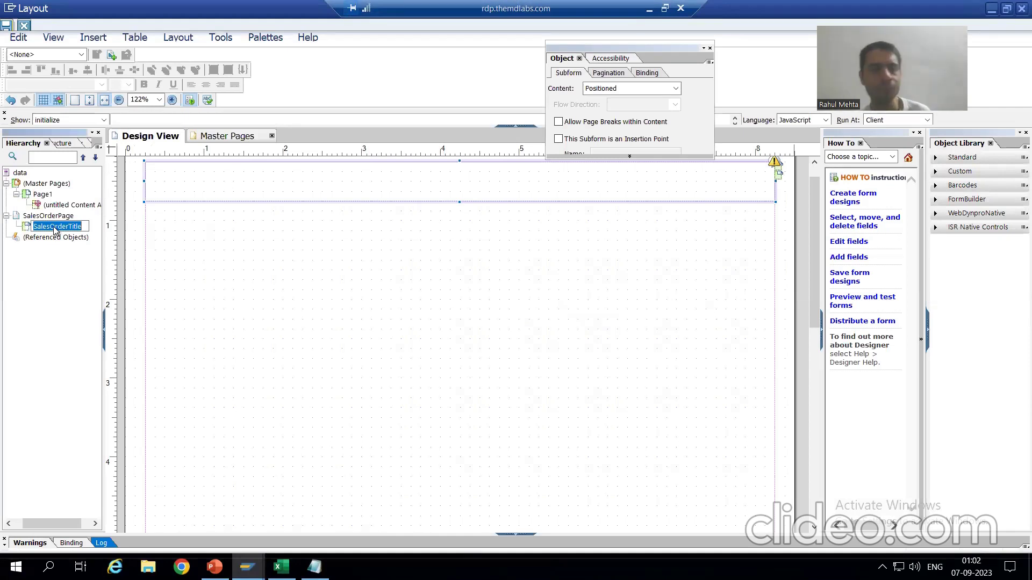
click(64, 284)
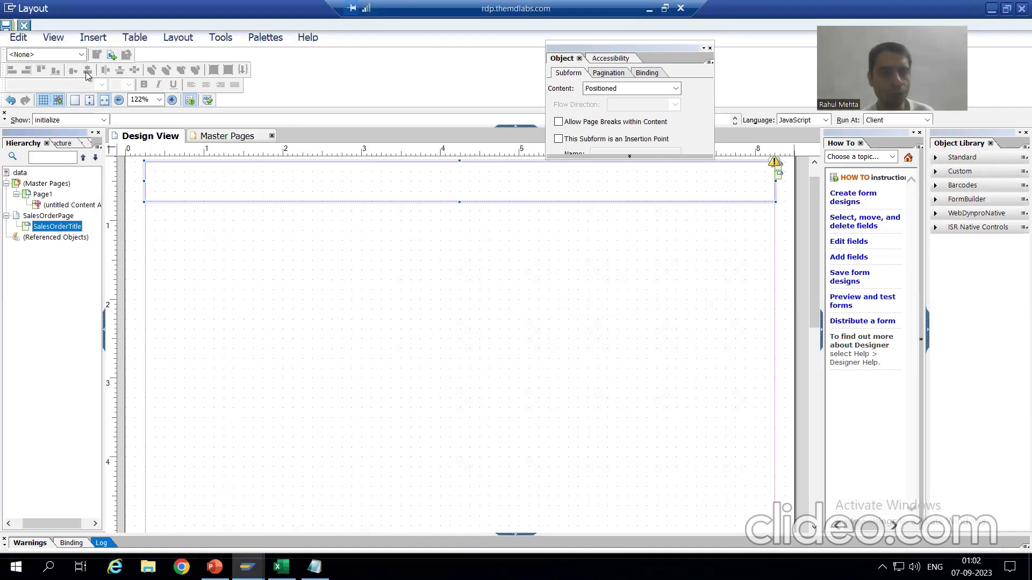
click(93, 38)
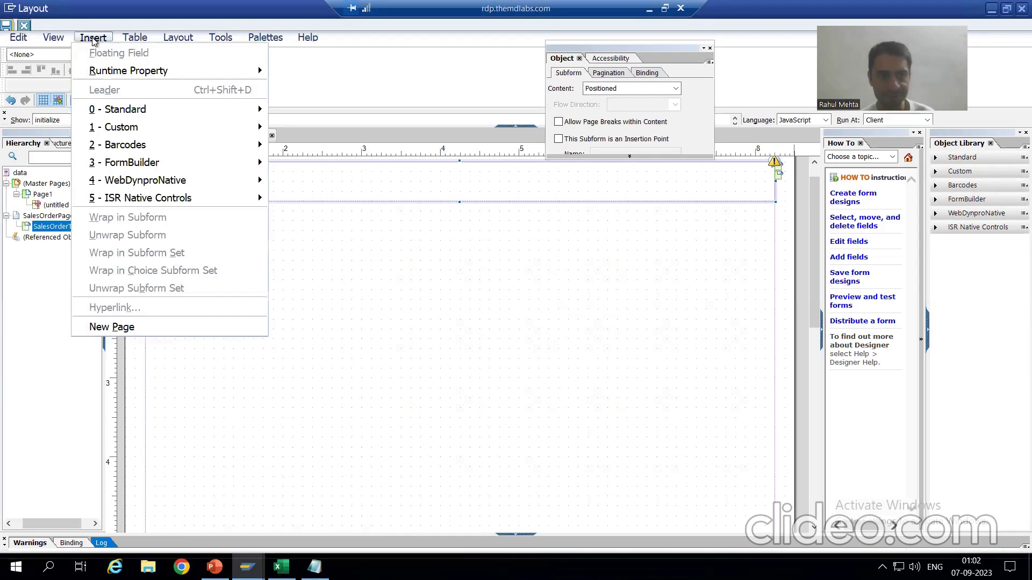
mouse_move(119, 111)
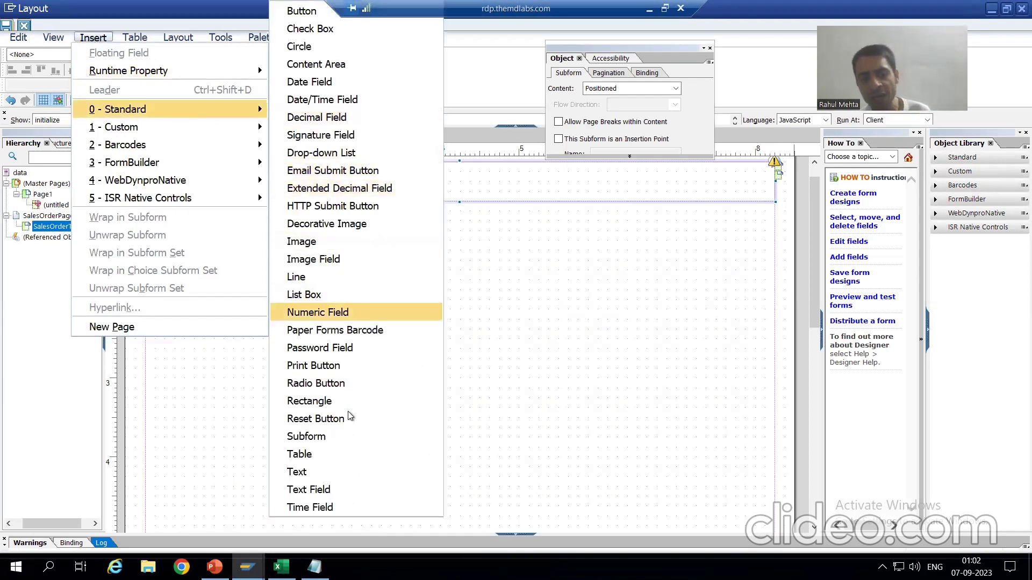
click(330, 472)
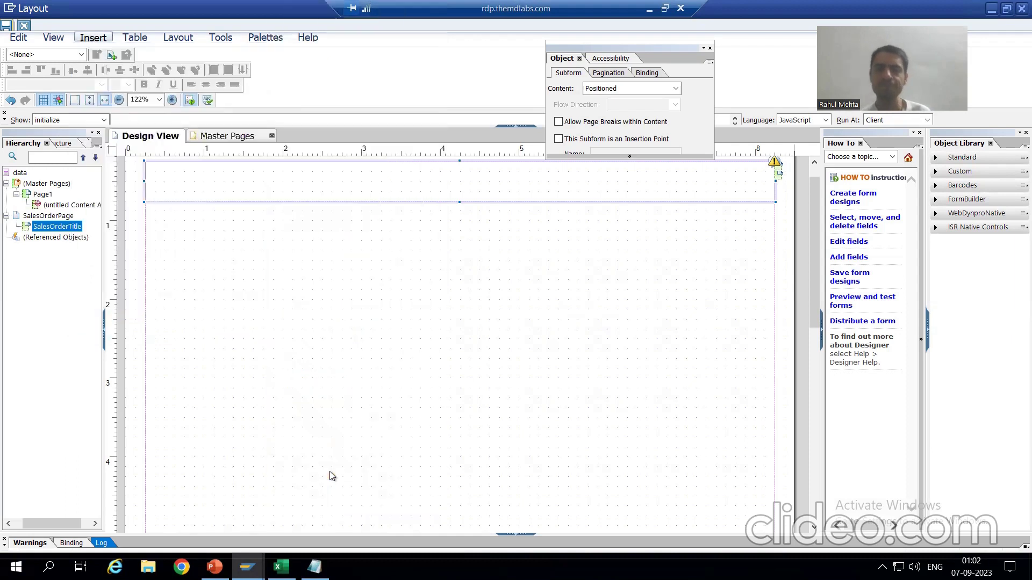
double_click(435, 179)
key(BackSpace)
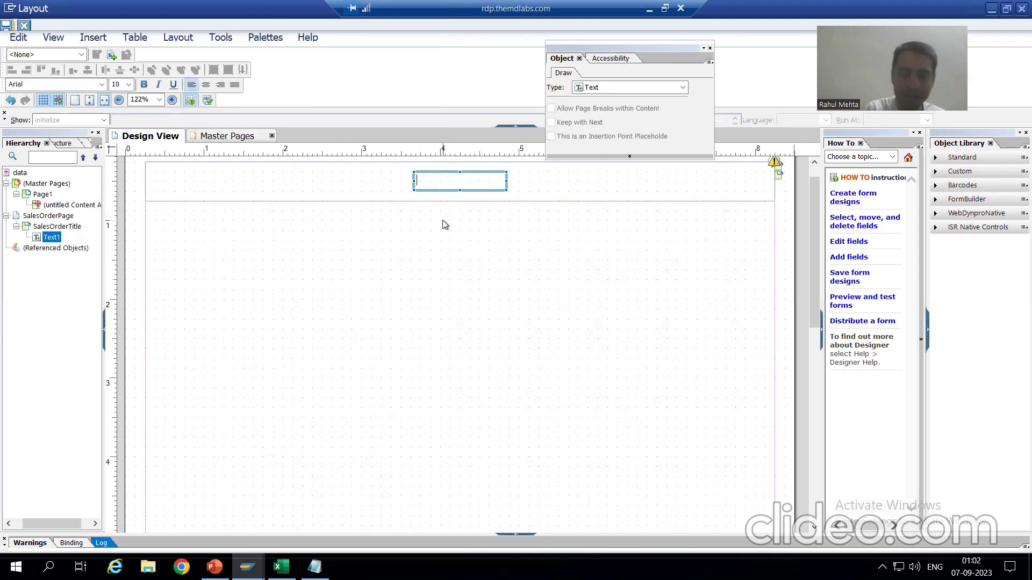
text(SO Item Details)
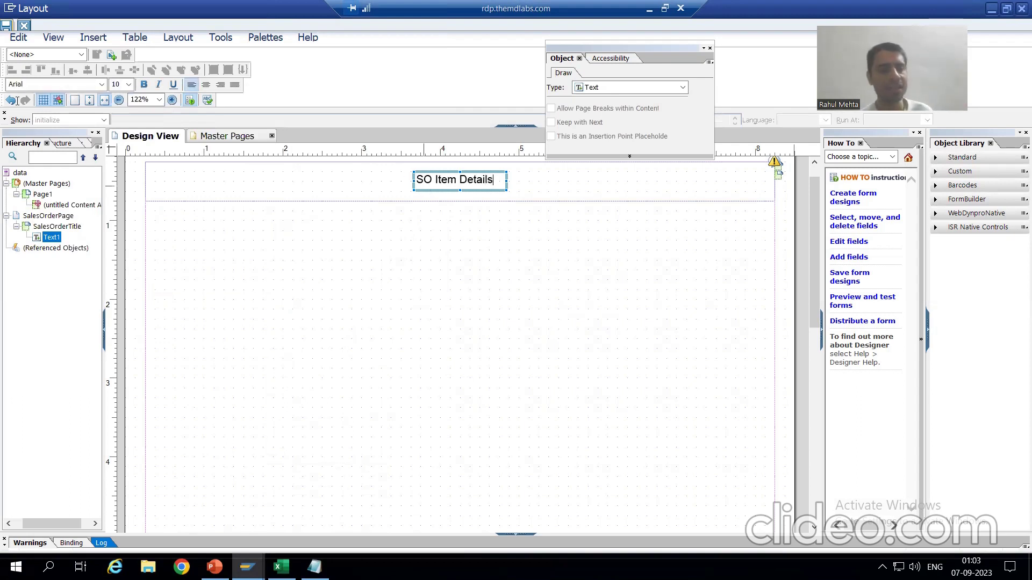
click(6, 26)
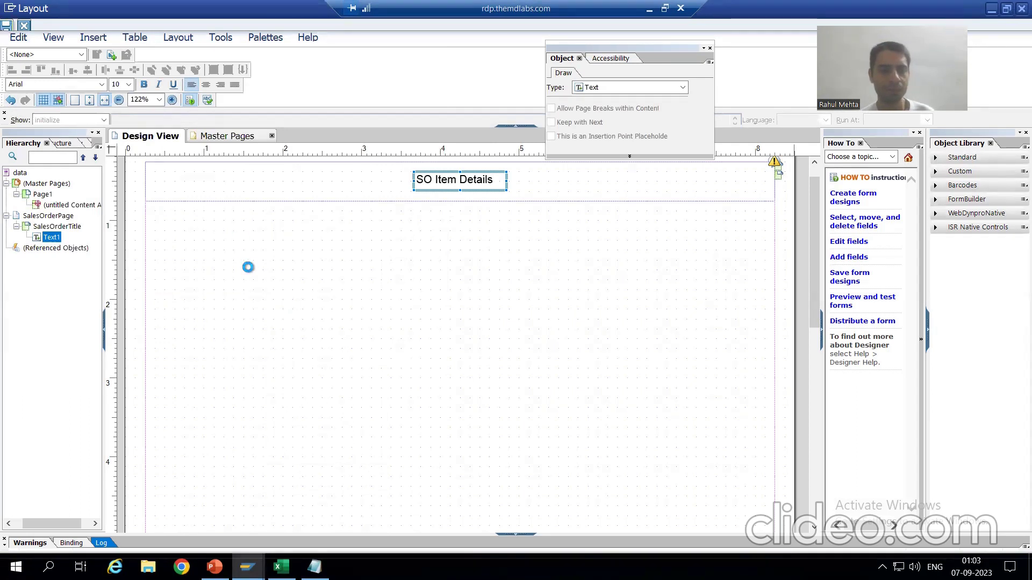
Check the Notepad layout, return to the form layout and insert a second subform under SalesOrderPage.
key(alt+Tab)
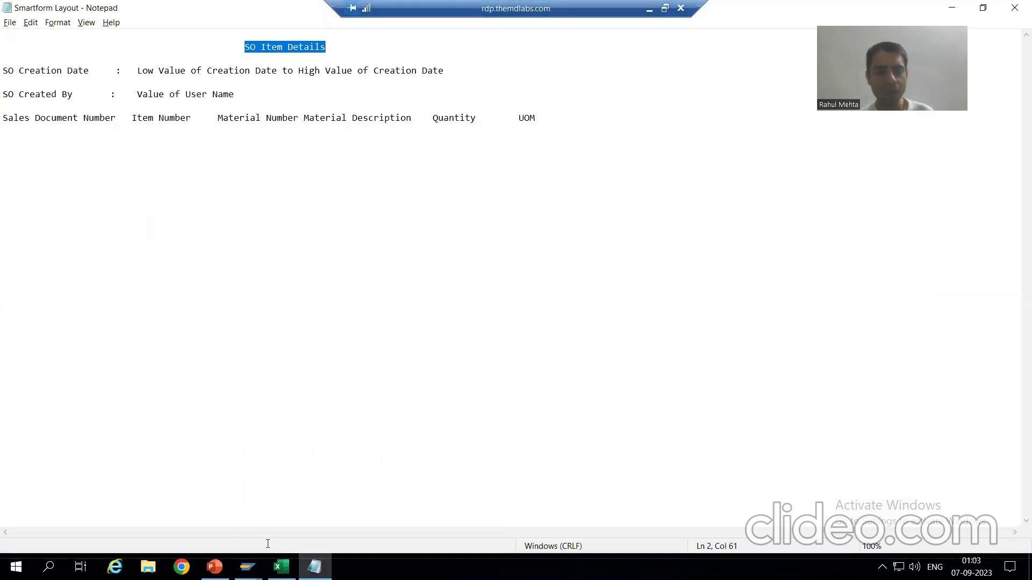
mouse_move(259, 556)
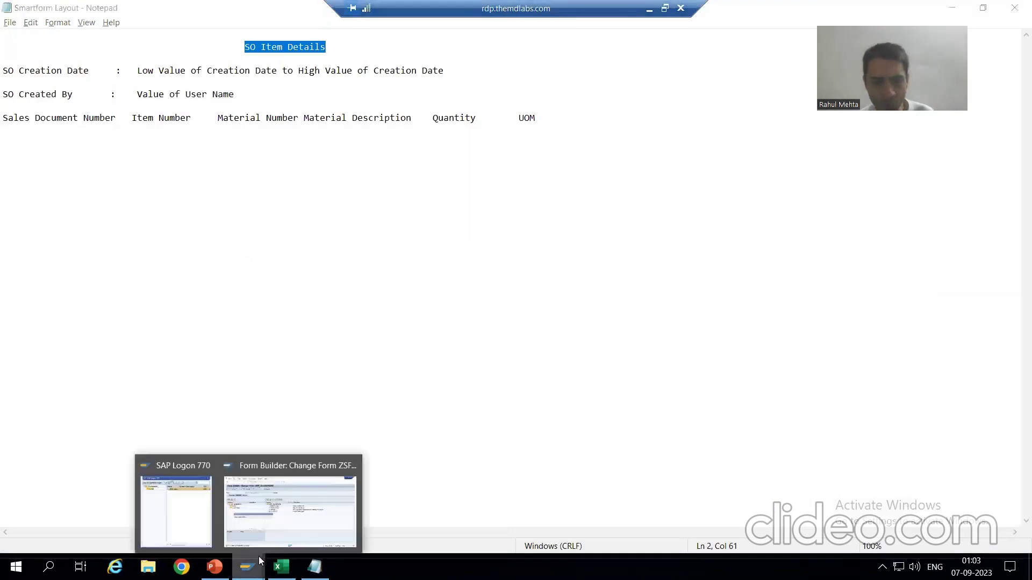
click(275, 519)
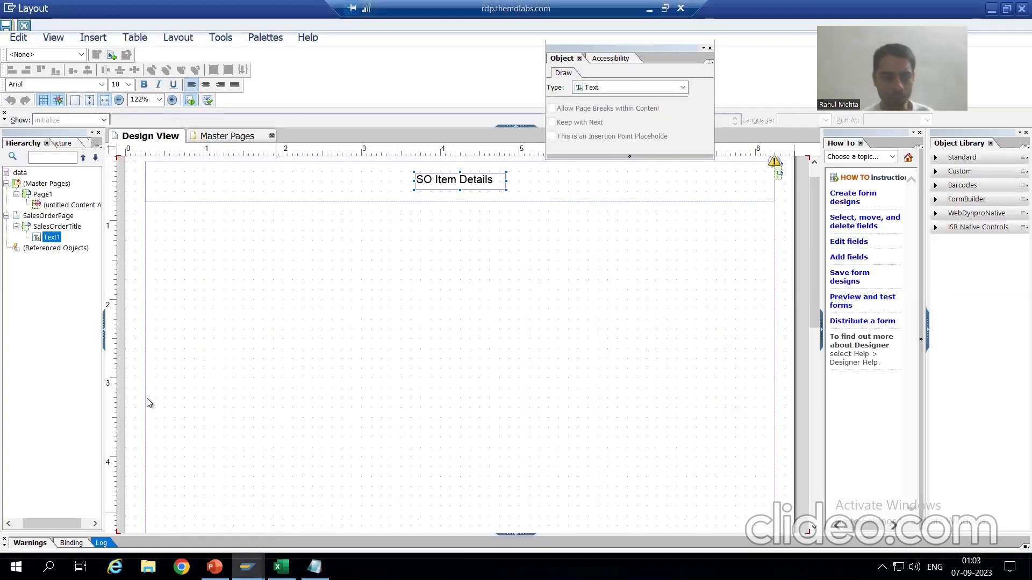
click(47, 216)
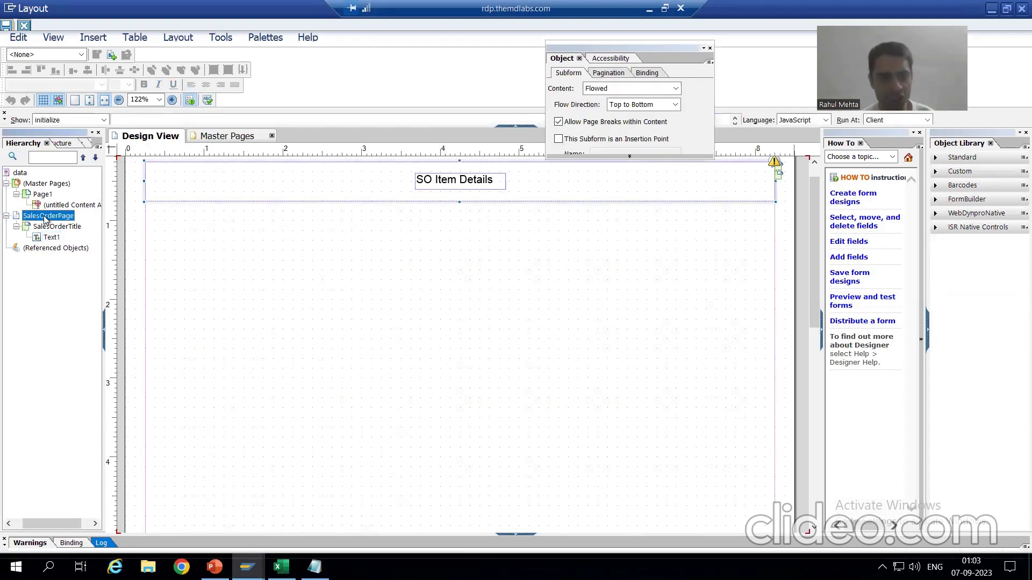
right_click(45, 219)
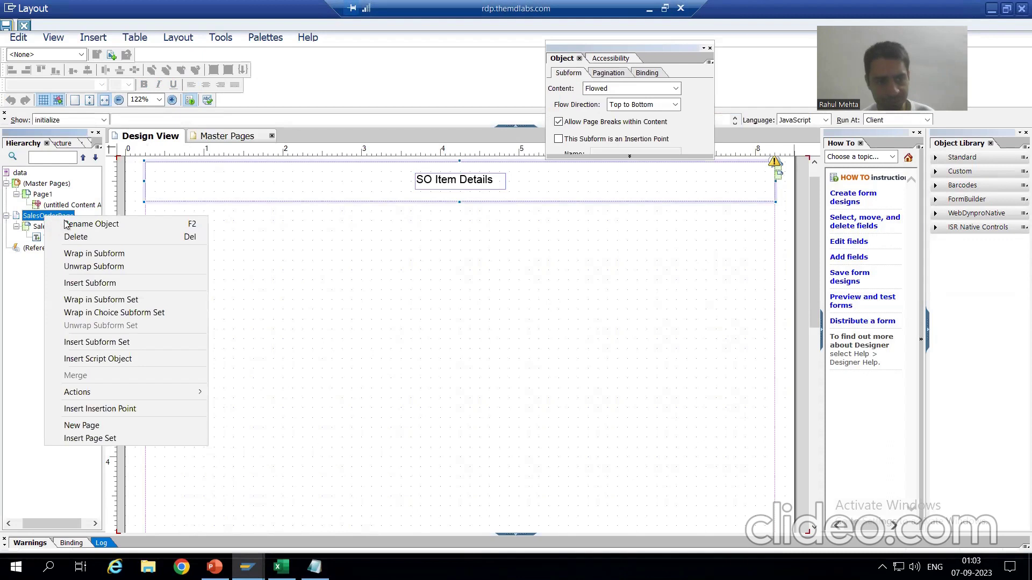
click(84, 285)
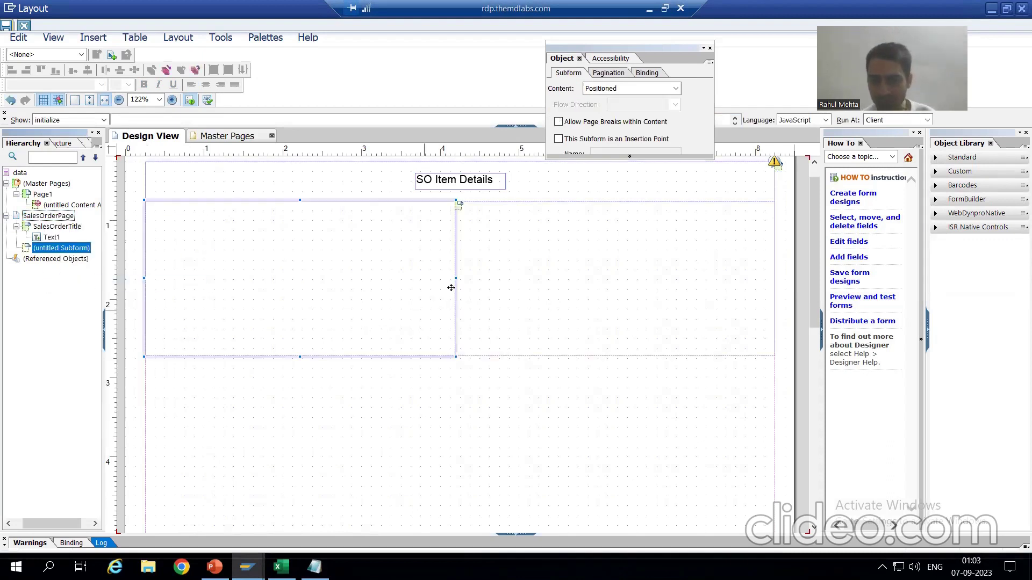
Widen the new subform to the full body width and highlight the SO Creation Date and SO Created By lines in the Notepad layout.
drag(456, 276, 775, 275)
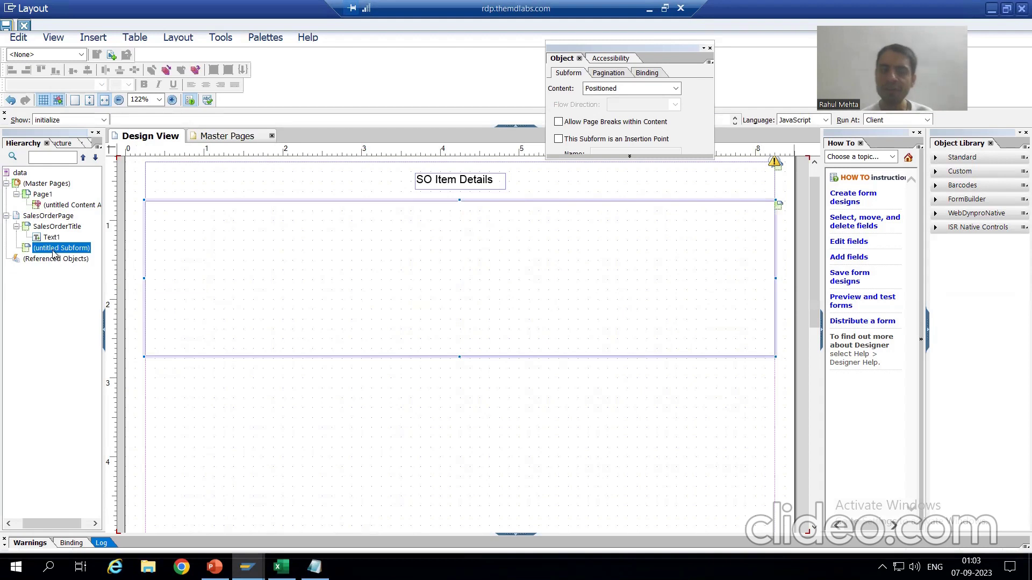
click(315, 567)
drag(239, 95, 5, 71)
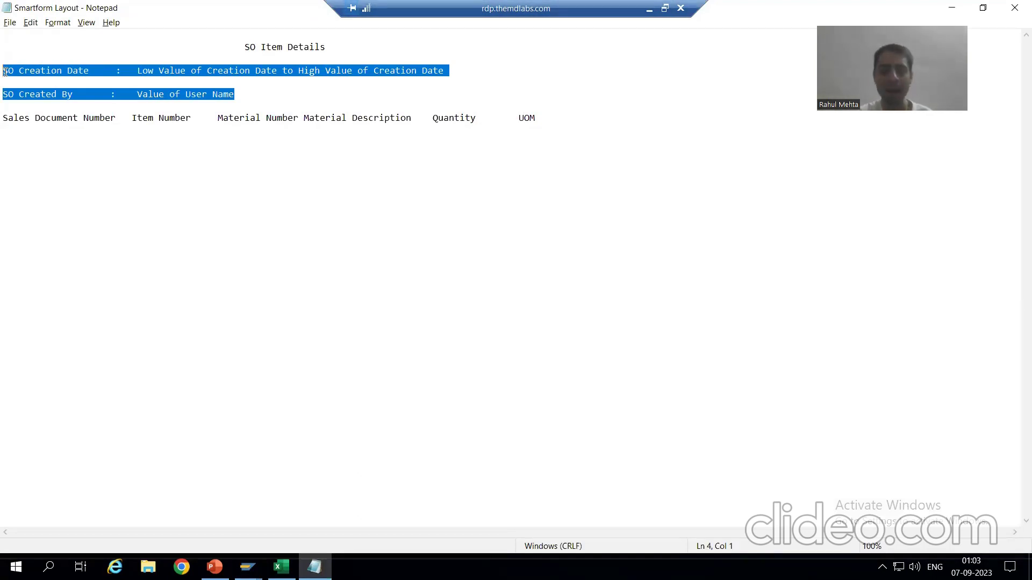
key(alt+Tab)
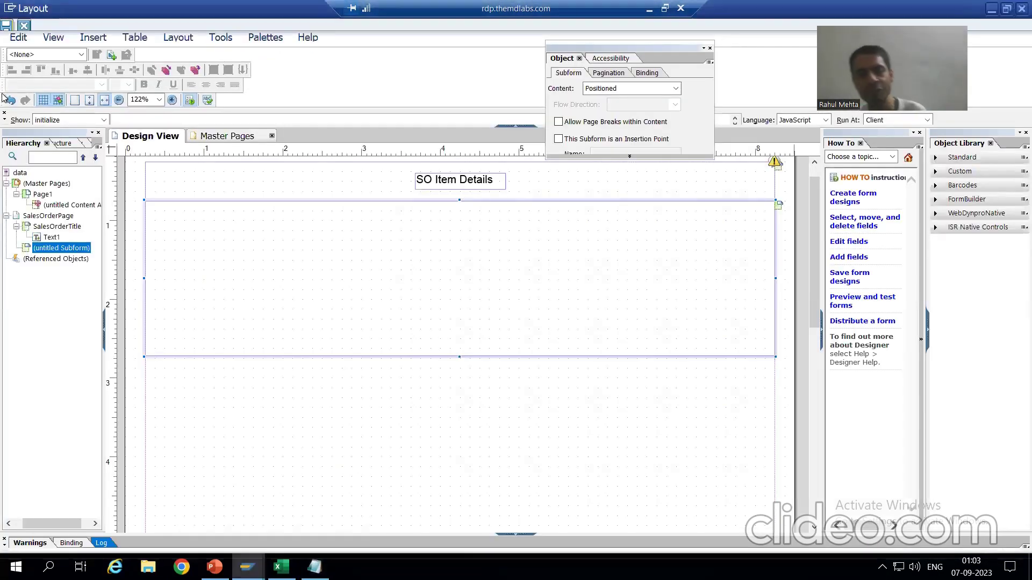
Rename the untitled subform under SalesOrderPage as HeaderDetails.
right_click(60, 248)
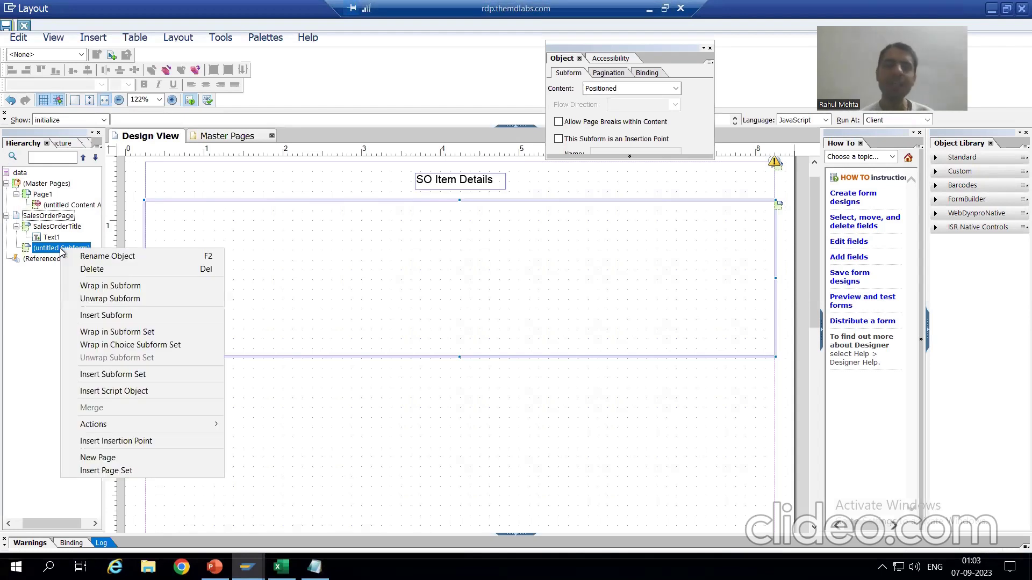
click(88, 257)
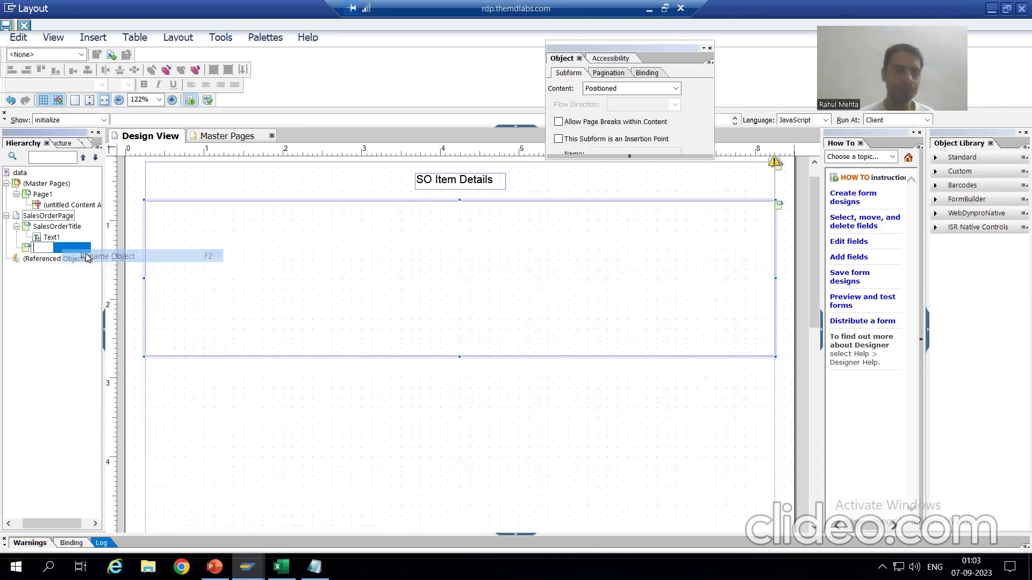
text(Hea)
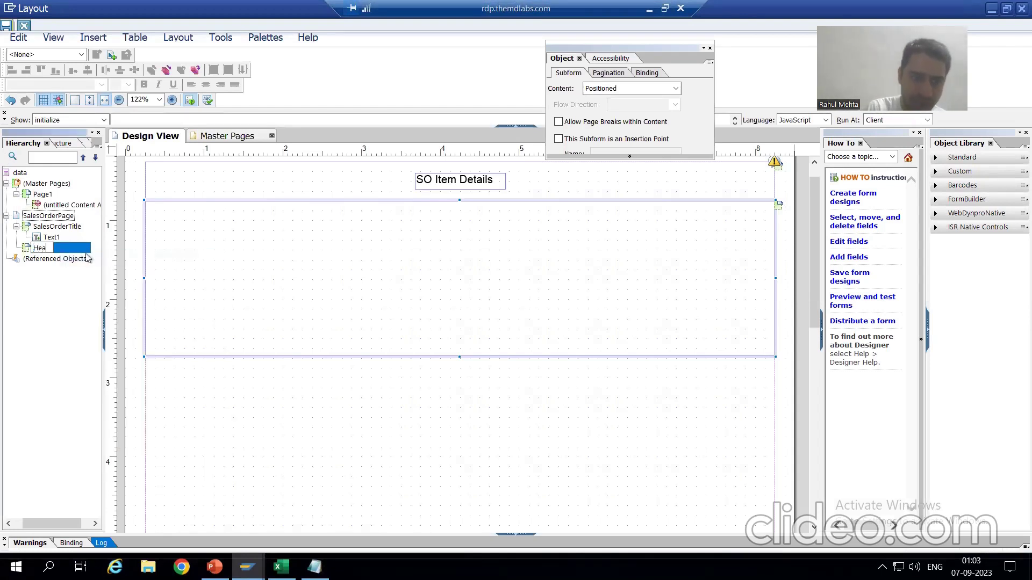
text(derDetails)
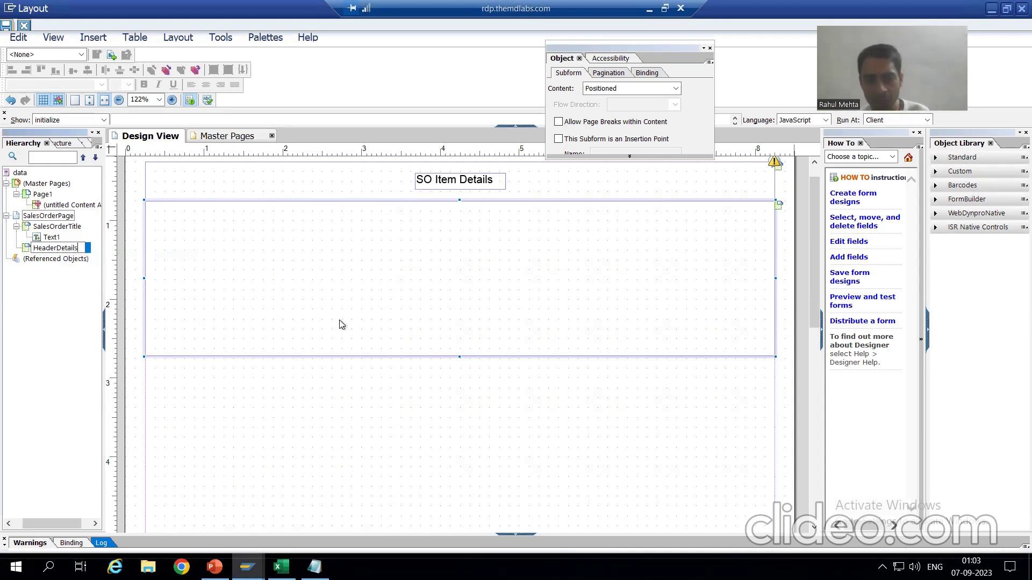
key(Return)
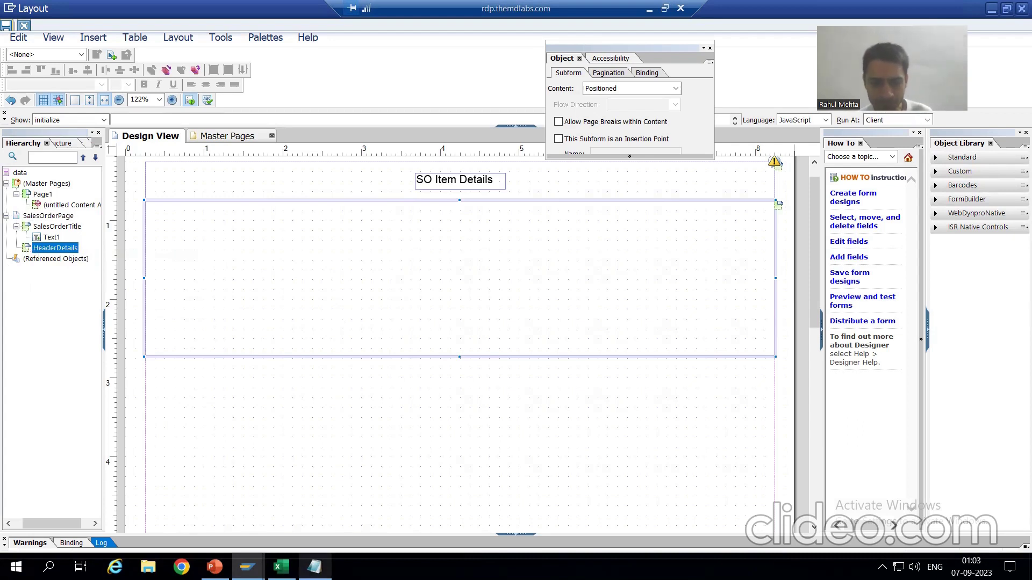
Check the header lines in Notepad, insert a Text Field near the upper-left corner of the HeaderDetails subform, and widen its caption area.
click(314, 567)
click(56, 92)
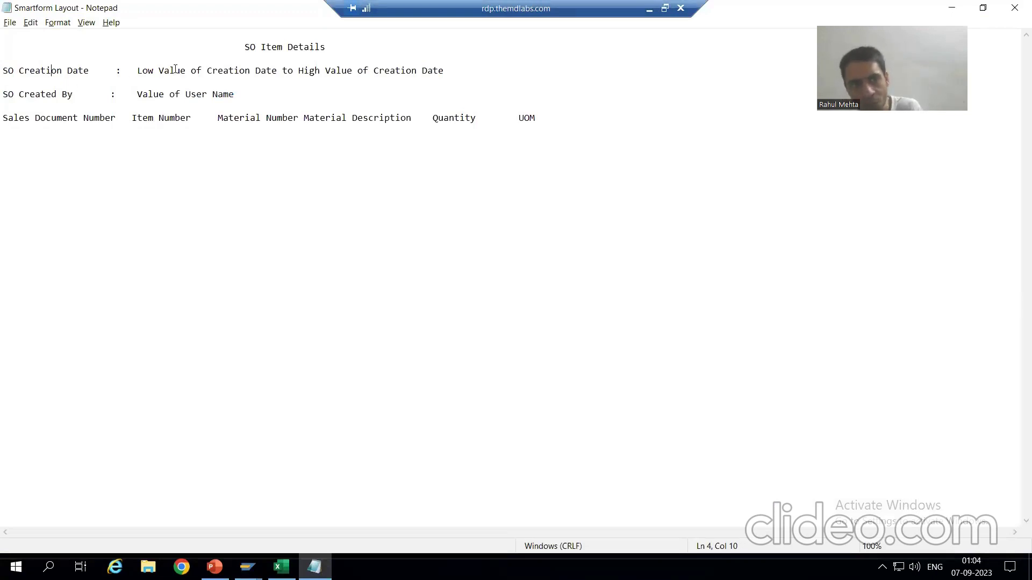
click(39, 95)
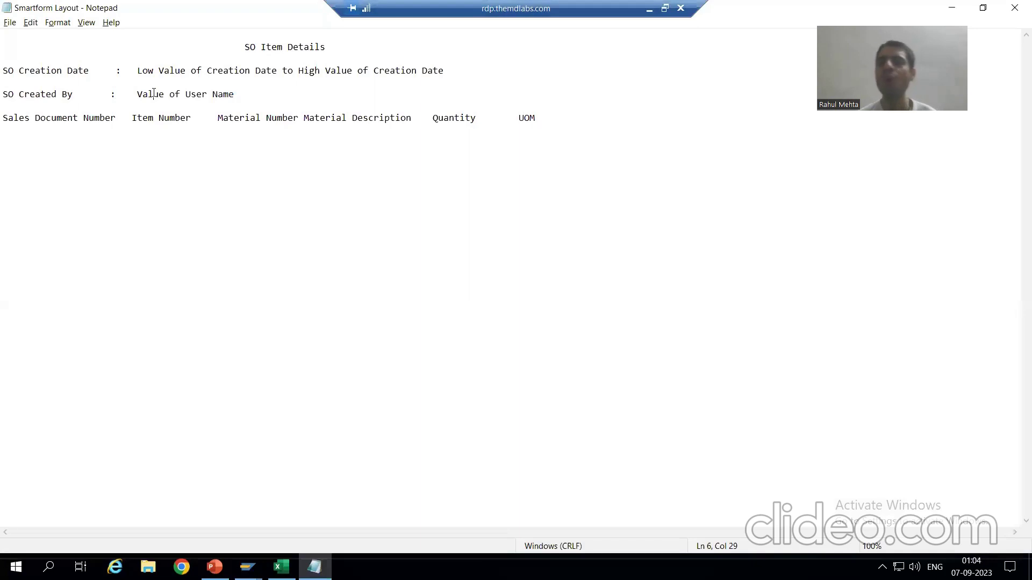
key(alt+Tab)
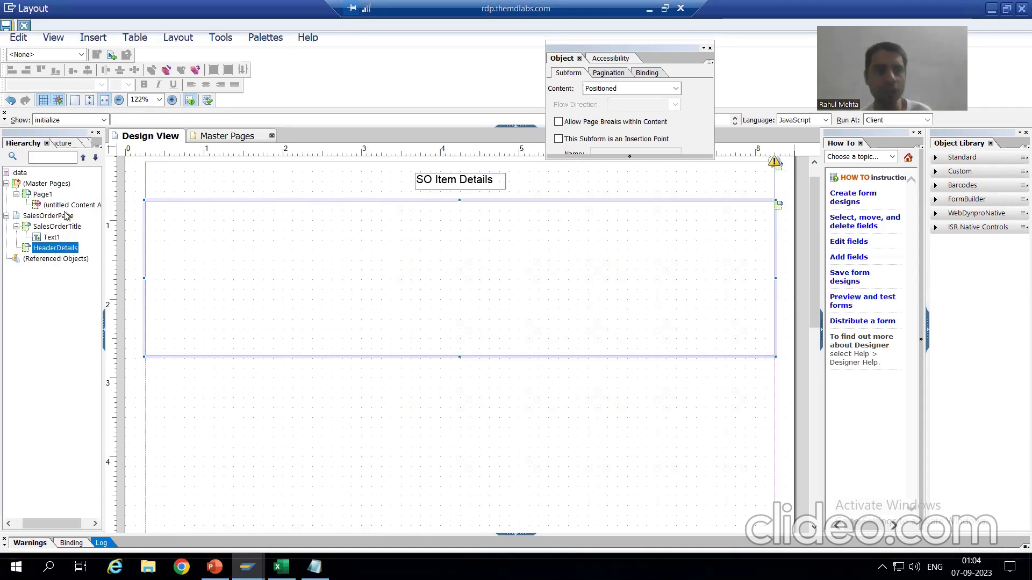
click(86, 39)
mouse_move(121, 110)
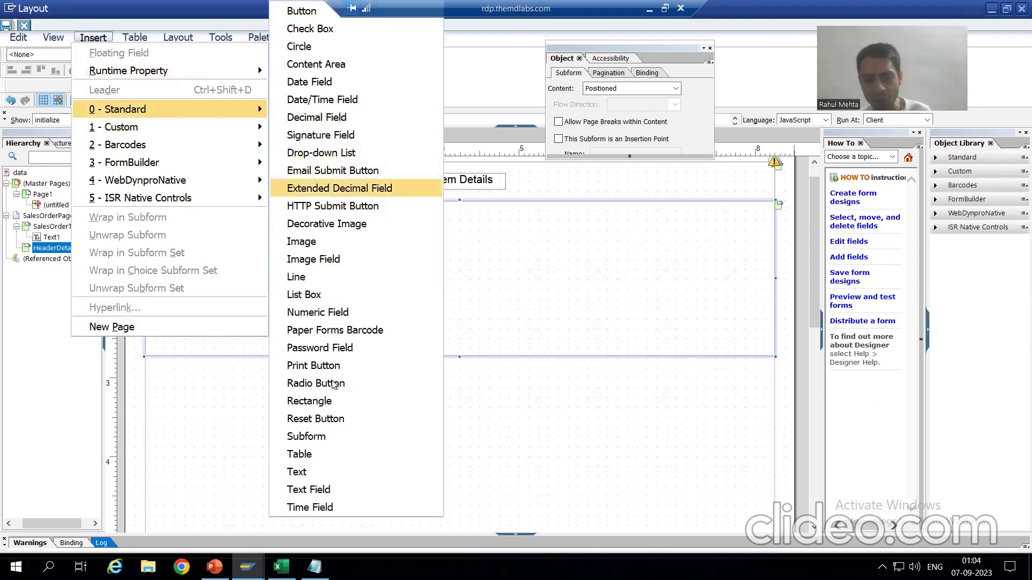
click(330, 487)
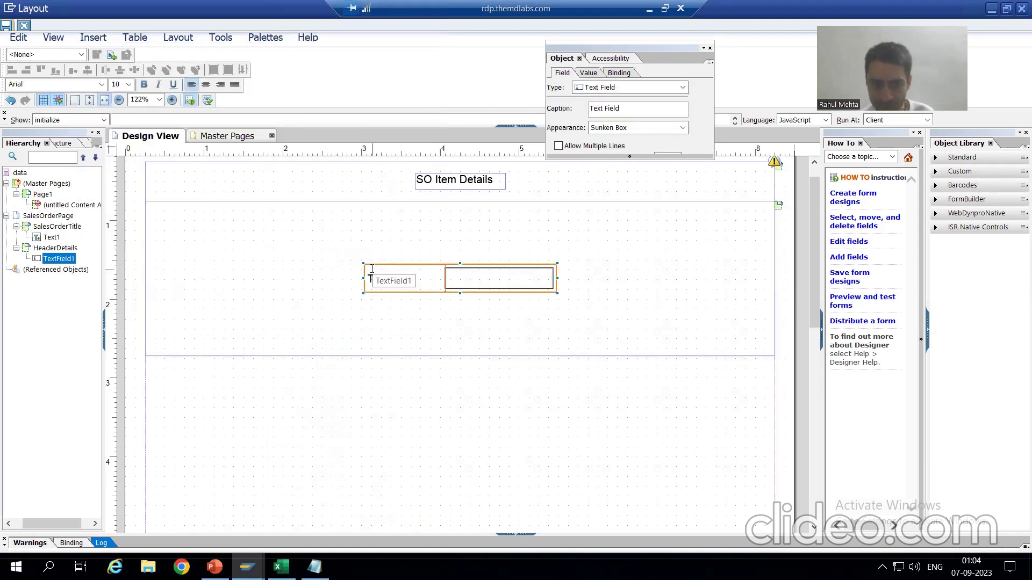
drag(365, 265, 164, 219)
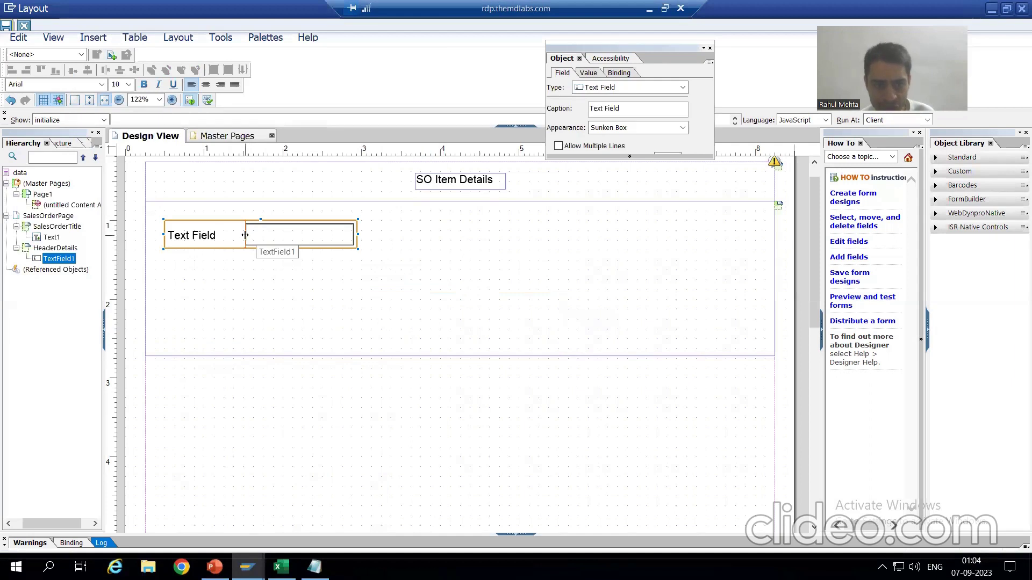
drag(245, 234, 280, 234)
Replace the new text field's caption with "SO Creation Date".
double_click(217, 235)
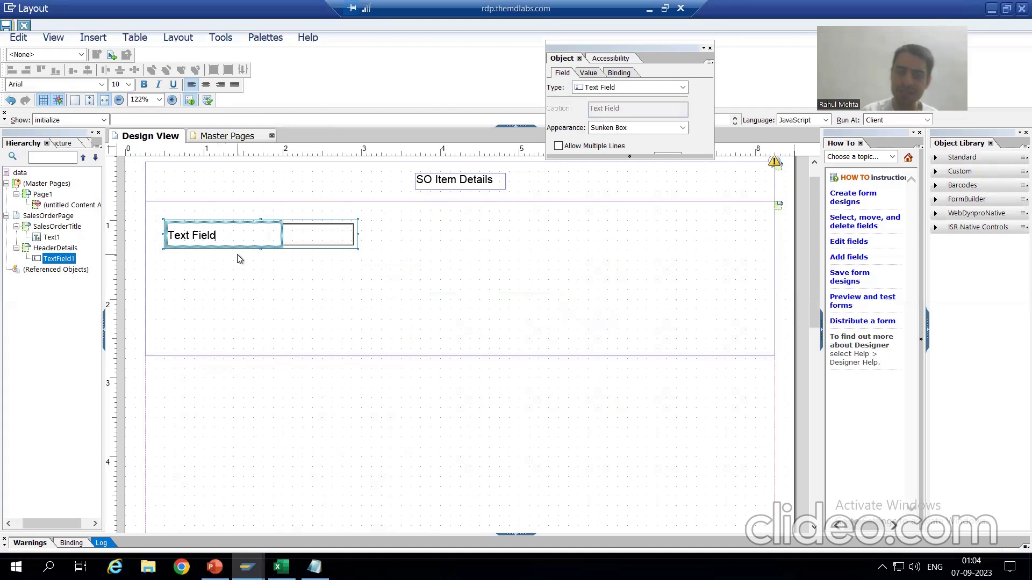
key(BackSpace)
key(BackSpace)
key(BackSpace)
key(BackSpace)
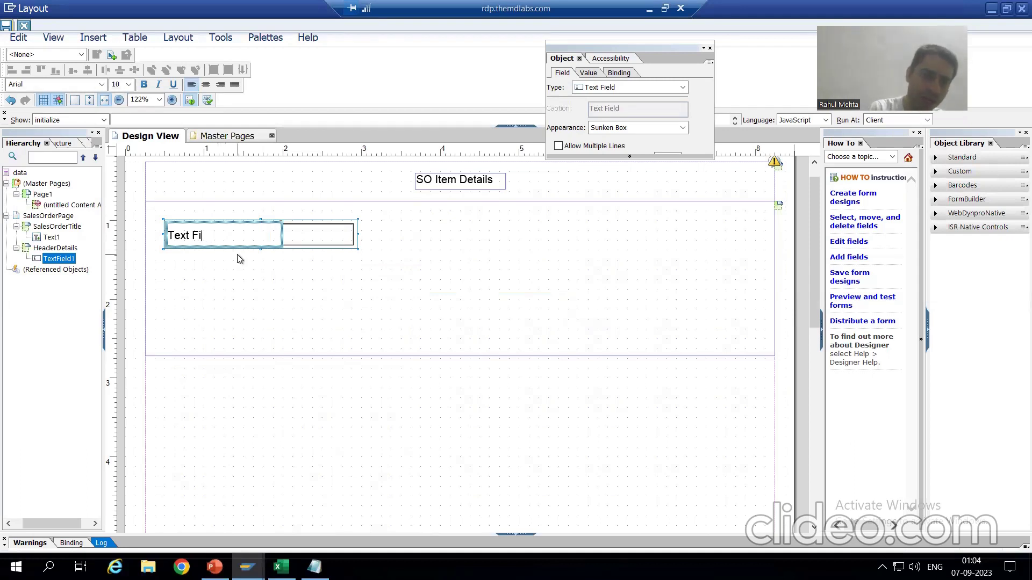
key(BackSpace)
key(BackSpace)
key(BackSpace)
key(BackSpace)
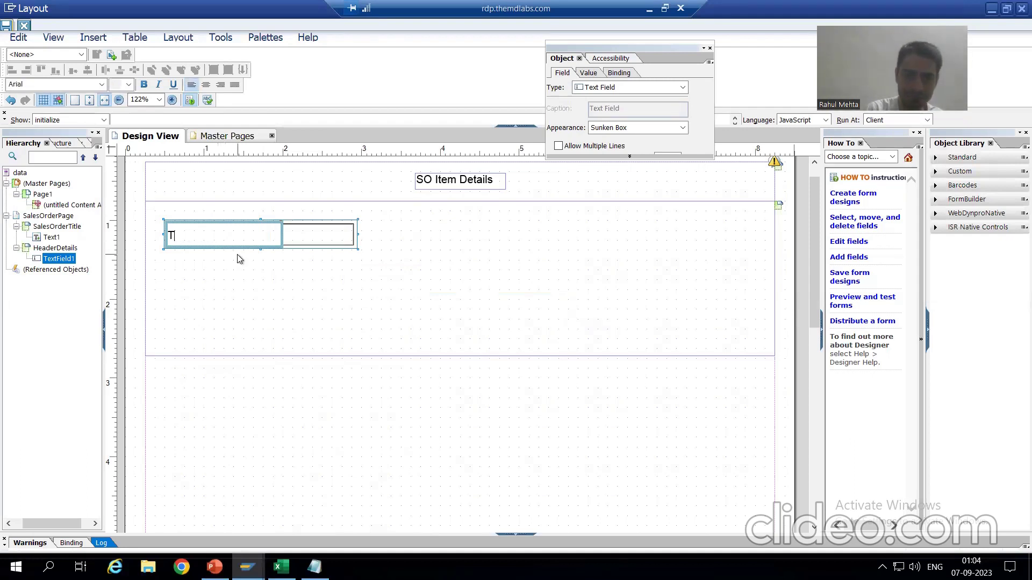
text(SO )
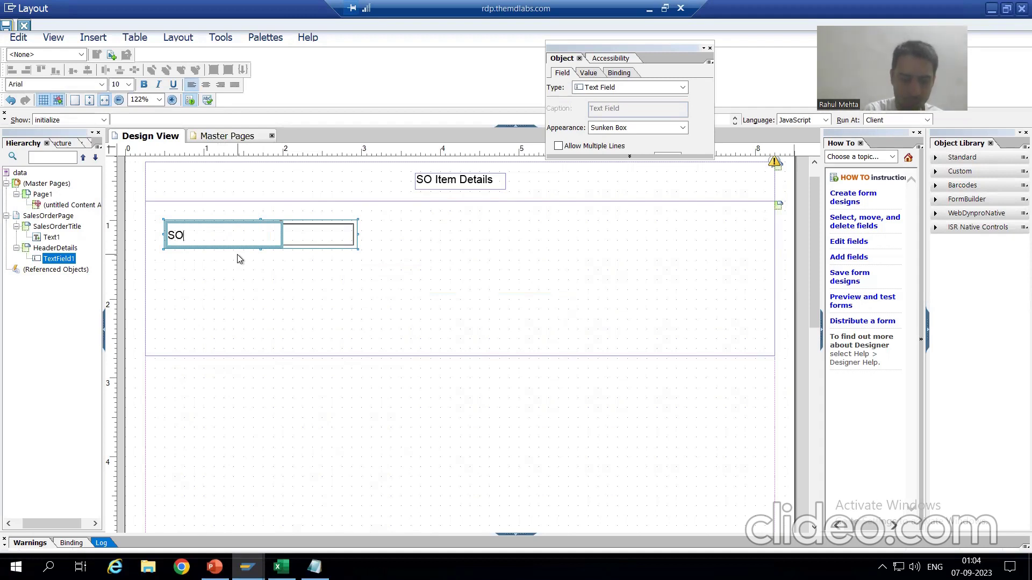
text(Creatio)
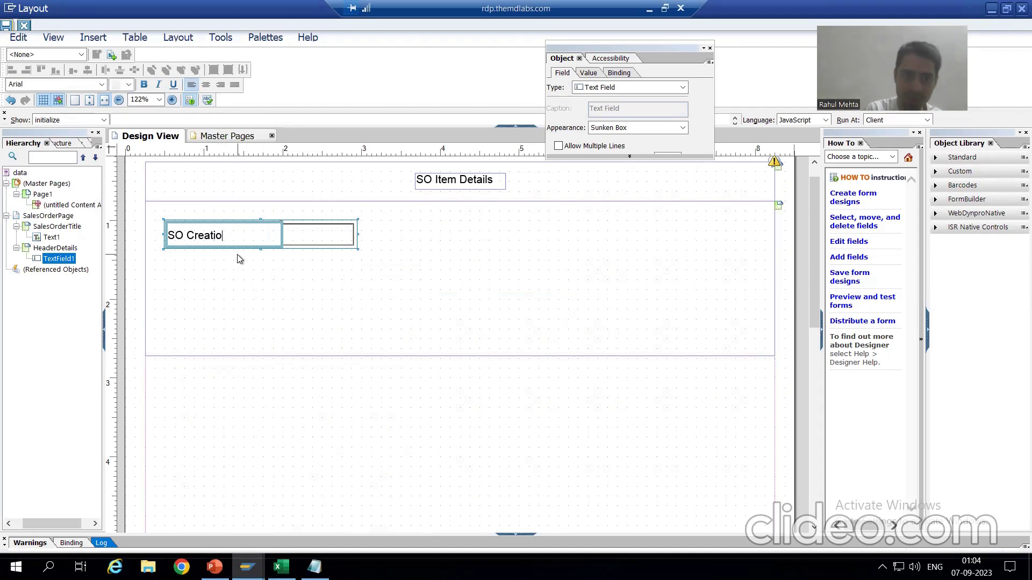
text(n Date)
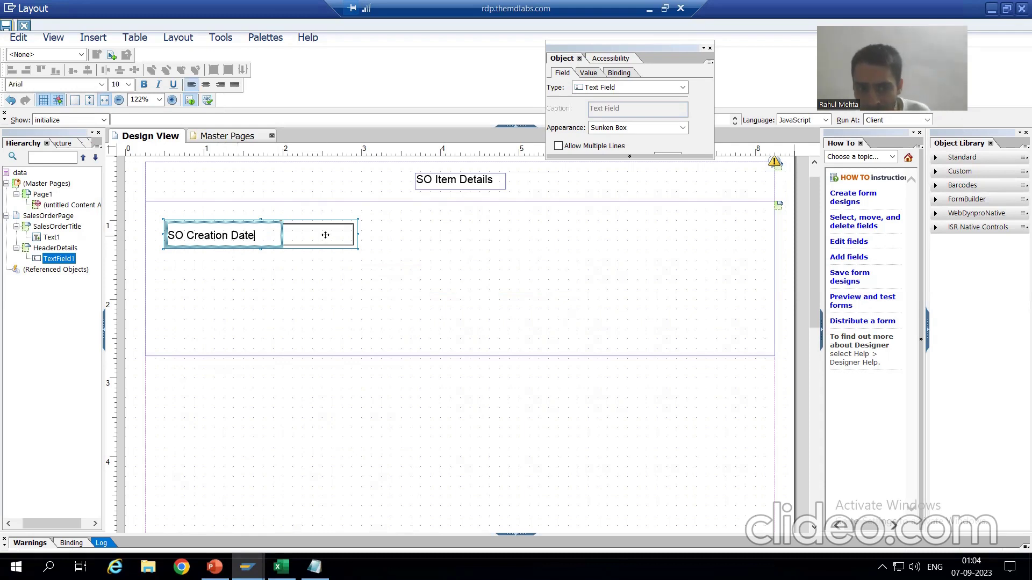
click(325, 235)
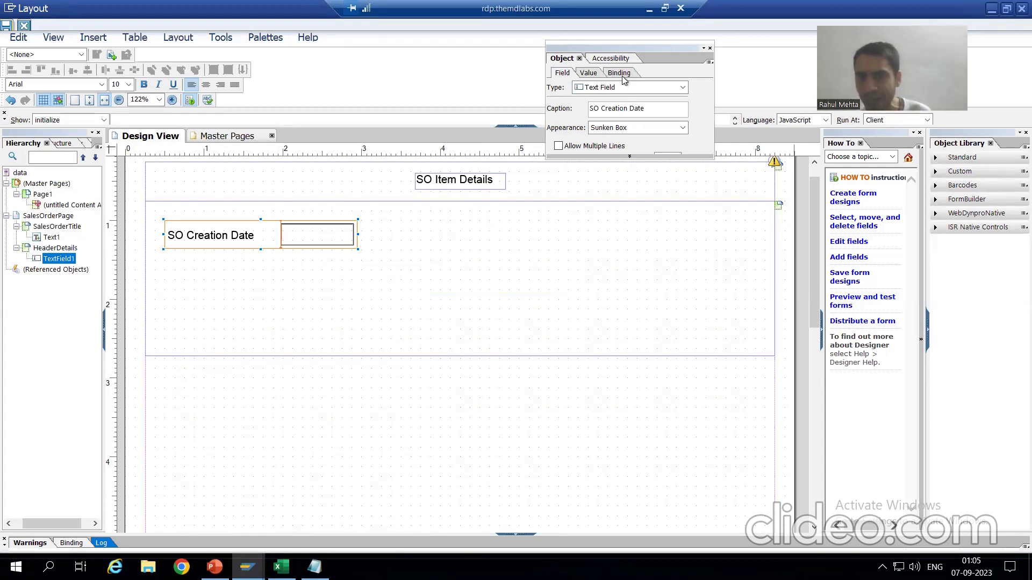
Reset the palette locations, float the Object palette above the form, and enlarge it with the SO Creation Date field selected.
click(262, 39)
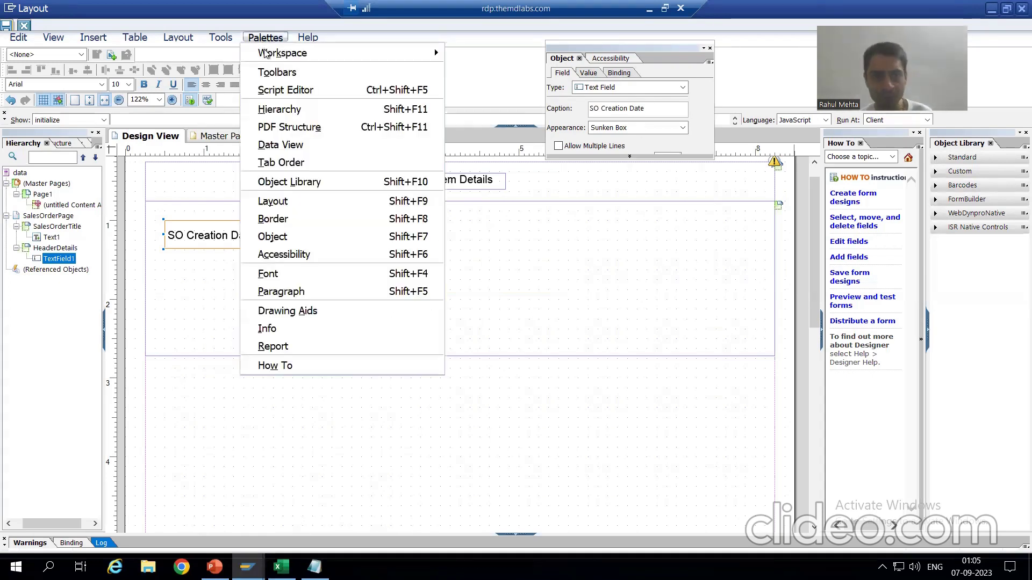
mouse_move(265, 52)
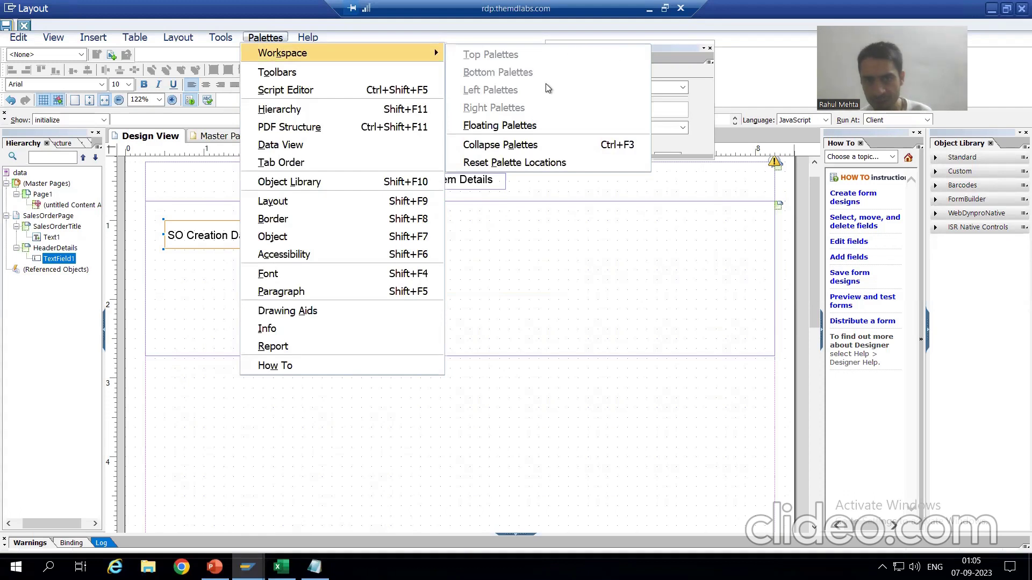
click(519, 169)
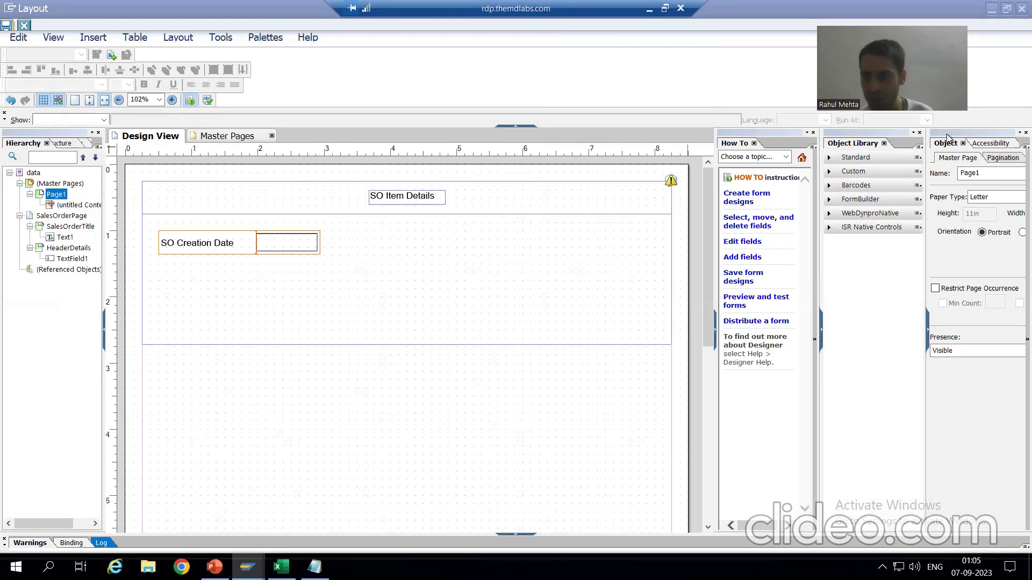
drag(945, 134, 578, 51)
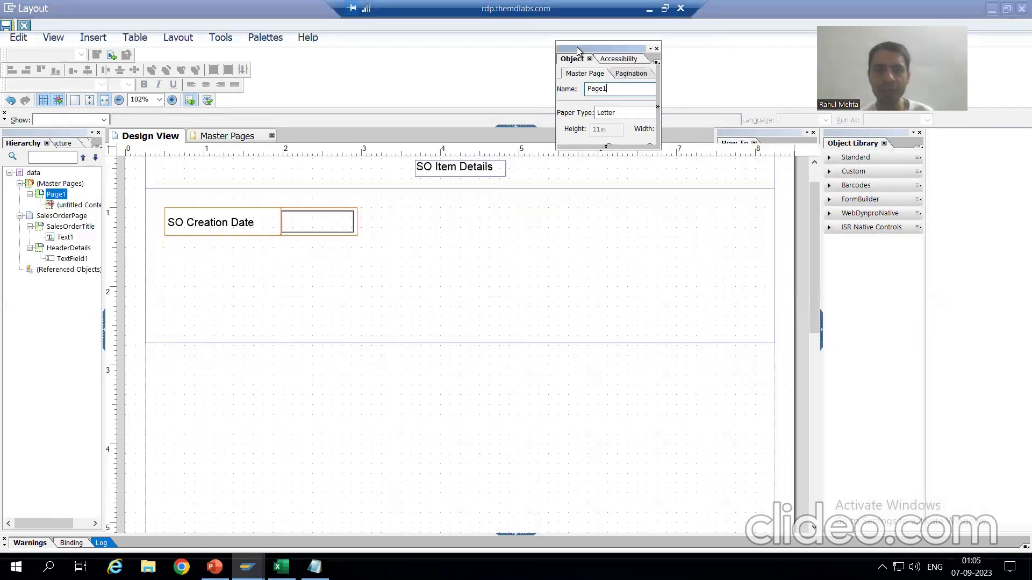
click(65, 259)
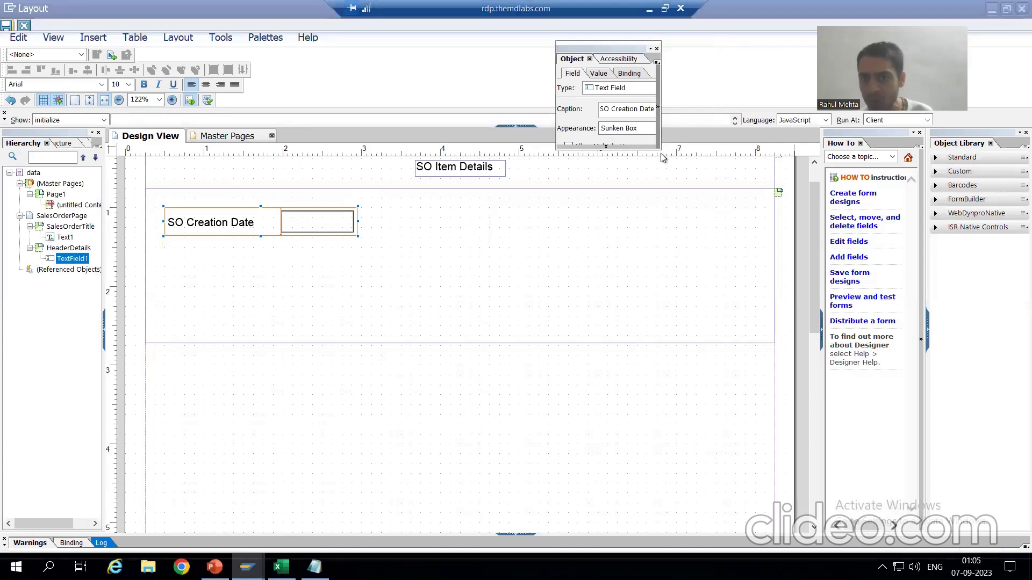
mouse_move(660, 150)
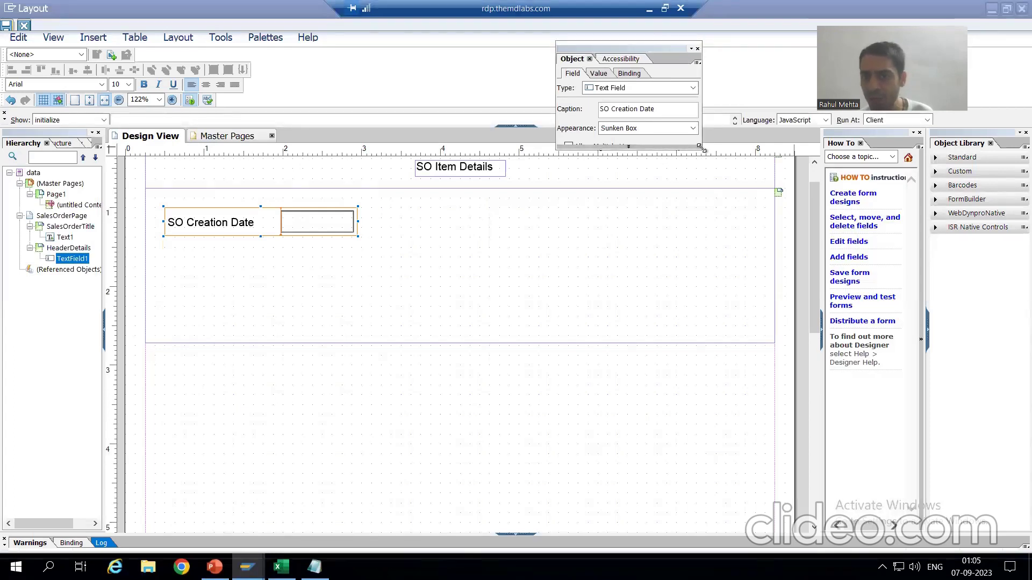
drag(704, 150, 746, 176)
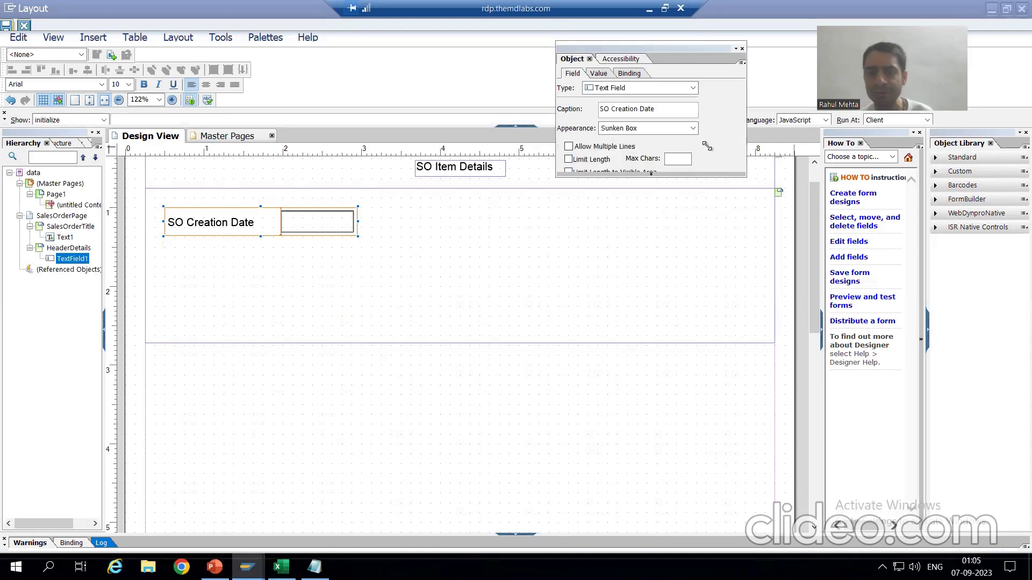
Bind the SO Creation Date field to PERDAT_LOW from the ZSFP_SALESORDER data connection.
click(630, 74)
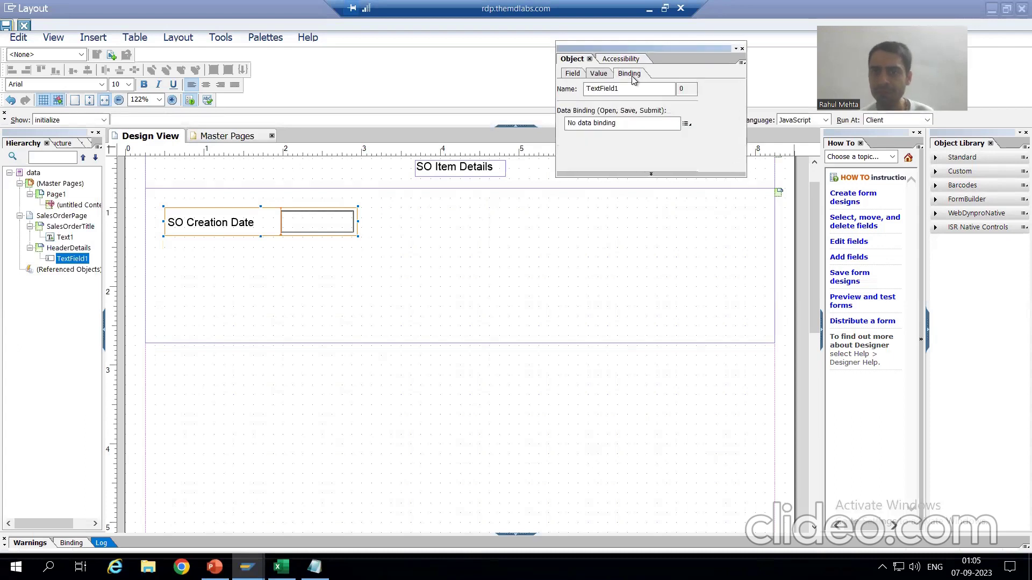
click(688, 125)
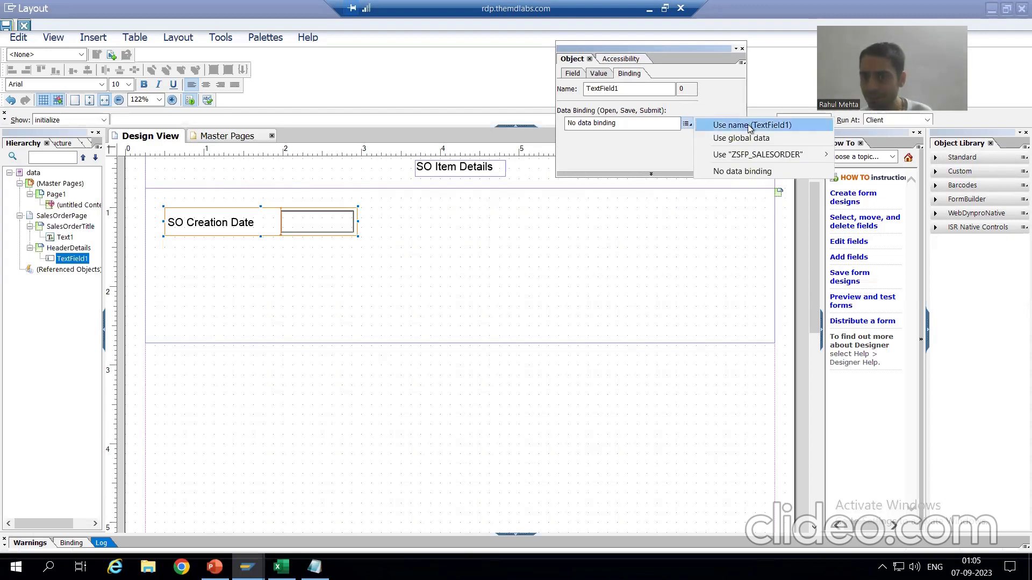
mouse_move(760, 156)
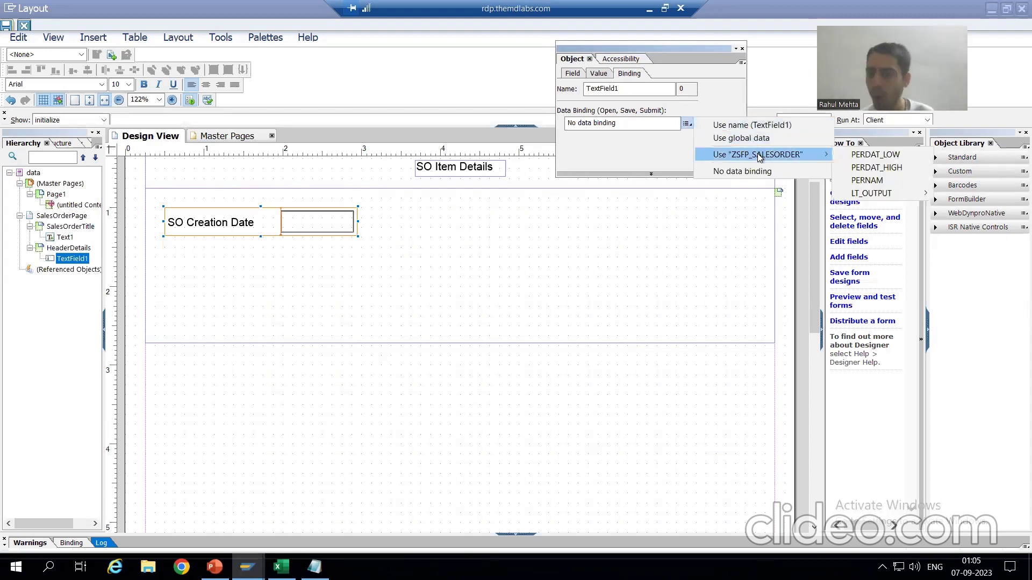
click(864, 155)
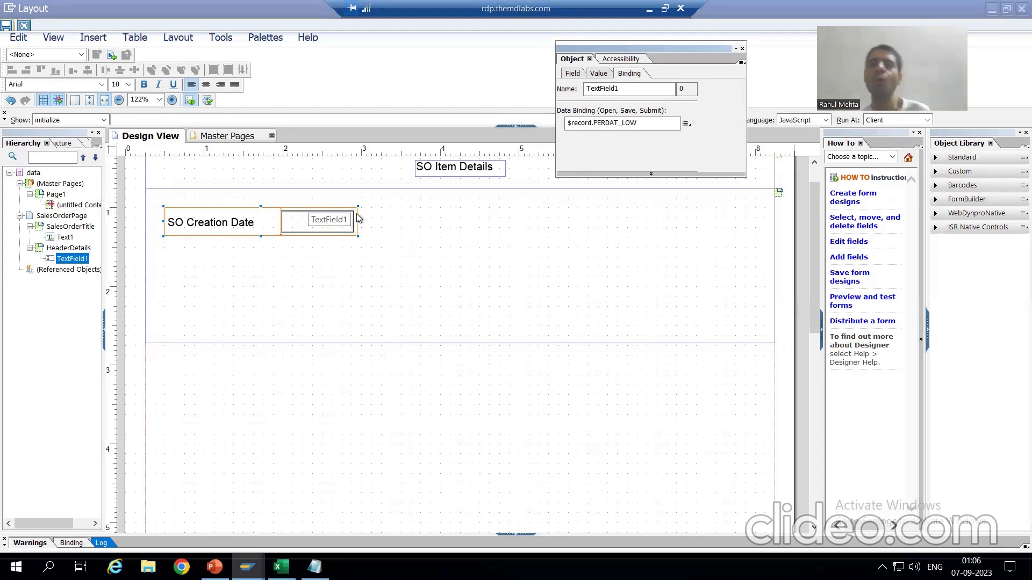
click(404, 227)
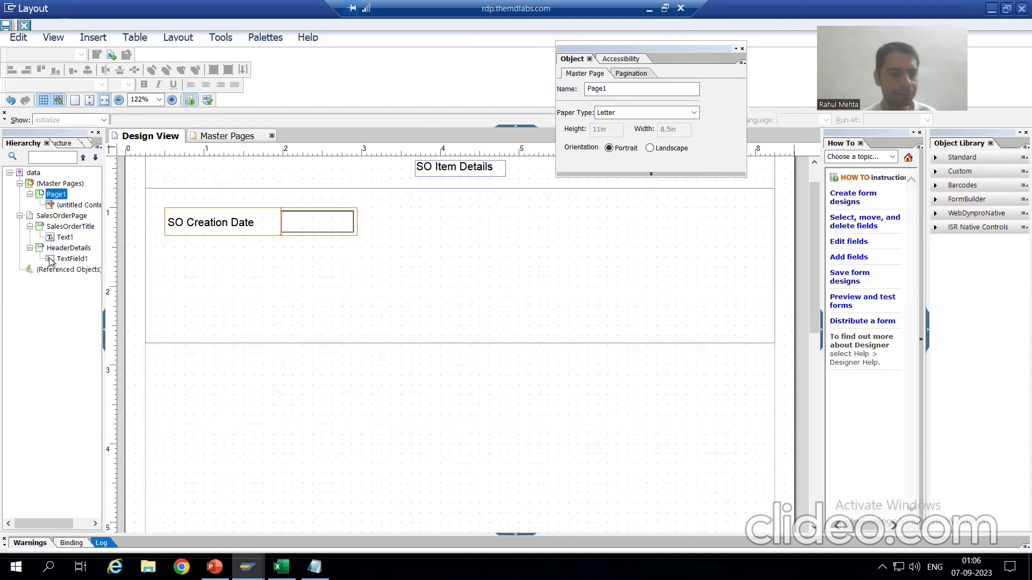
Insert a Text Field into the HeaderDetails subform and place it directly beside the SO Creation Date field, on the same row.
click(71, 251)
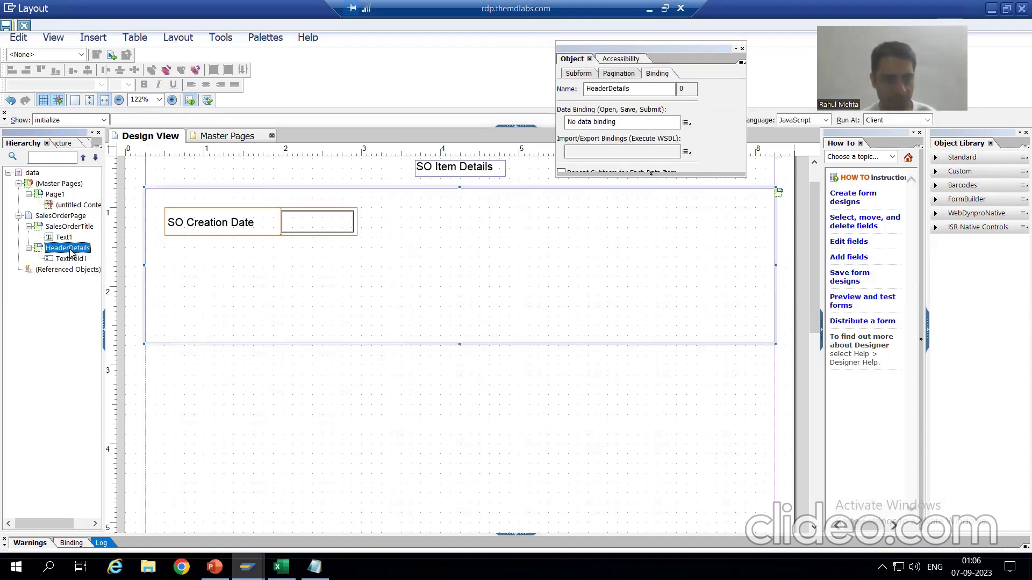
click(94, 38)
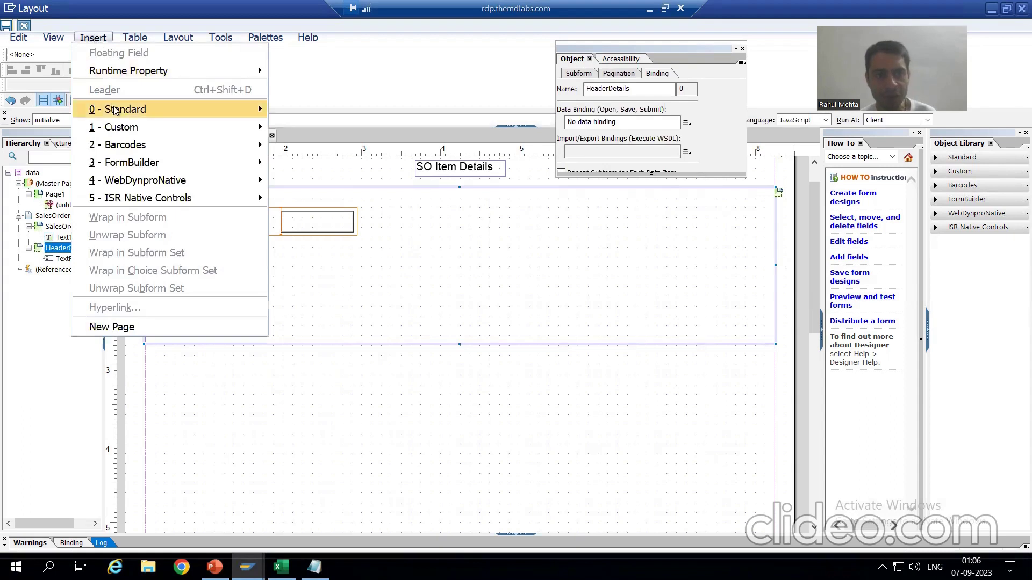
mouse_move(143, 113)
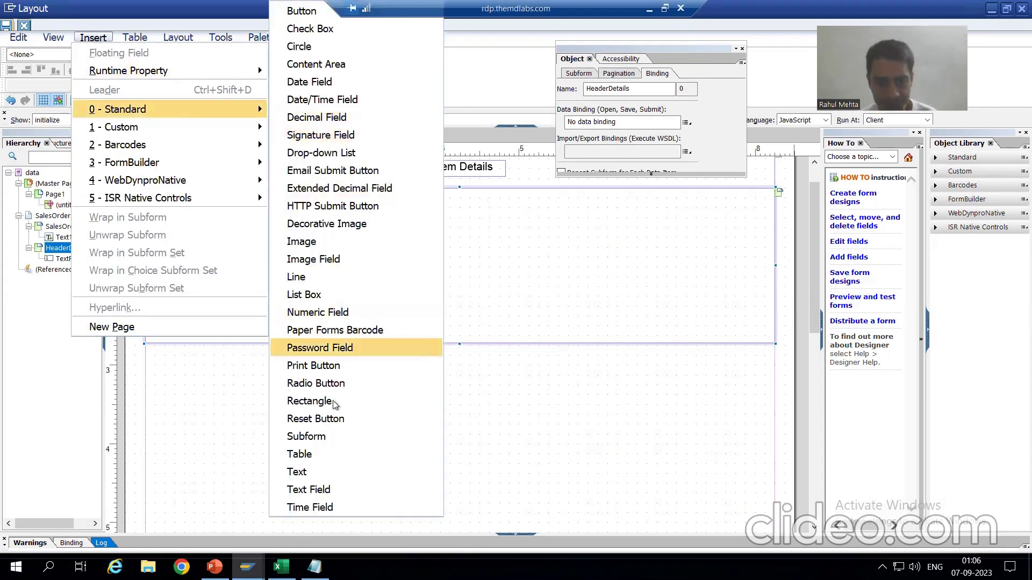
click(324, 490)
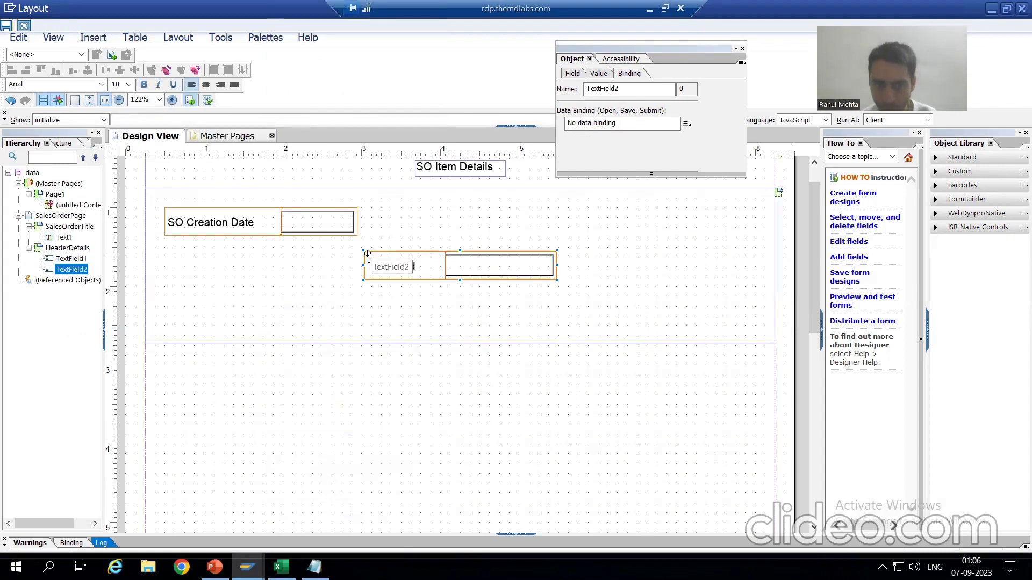
drag(366, 253, 371, 212)
Replace the second text field's caption with "to" and check it against the SO Creation Date line in the Notepad layout.
double_click(436, 243)
key(BackSpace)
key(BackSpace)
key(BackSpace)
key(BackSpace)
key(BackSpace)
key(BackSpace)
key(BackSpace)
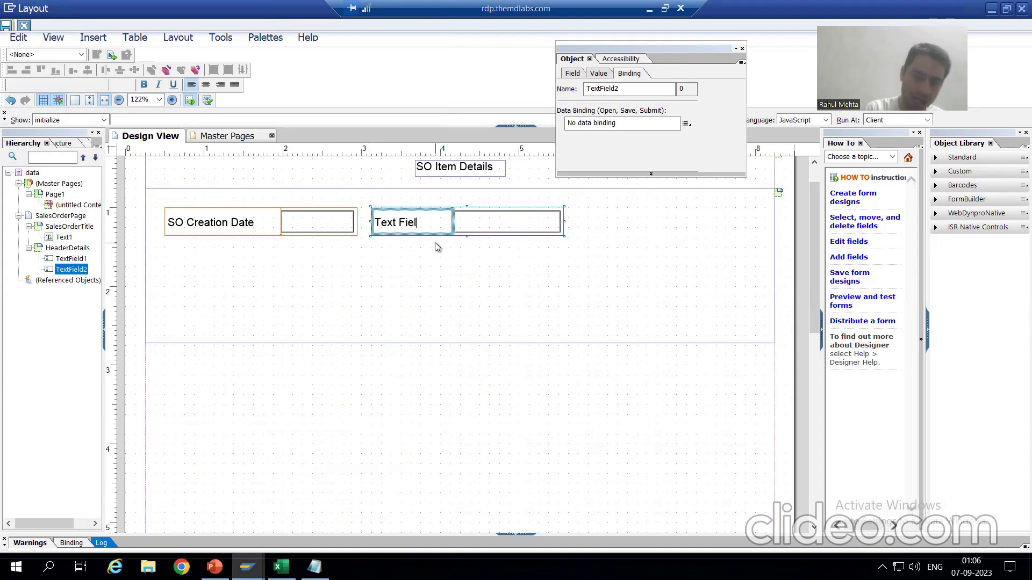
key(BackSpace)
key(BackSpace)
key(BackSpace)
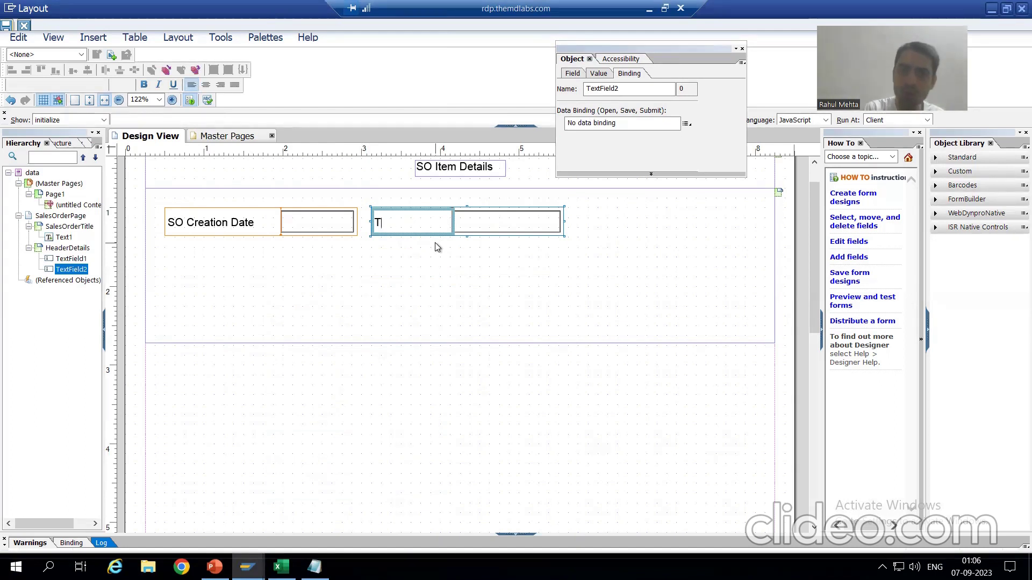
text(to)
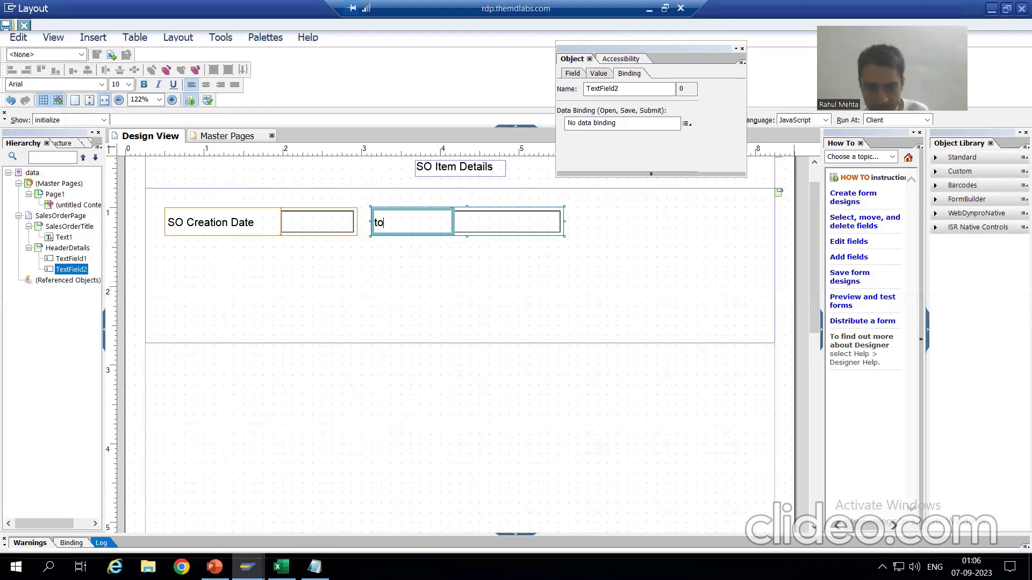
click(315, 567)
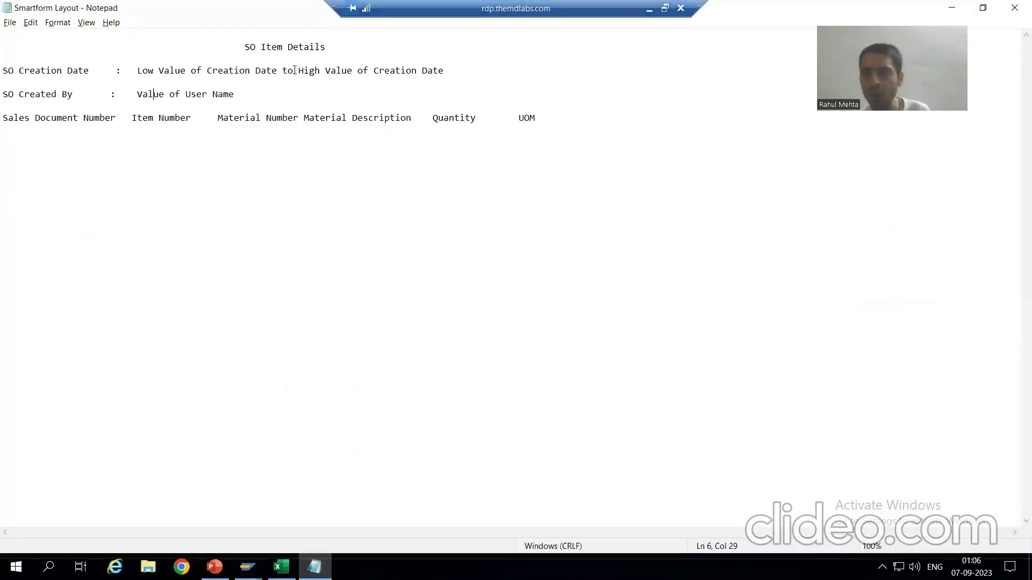
key(alt+Tab)
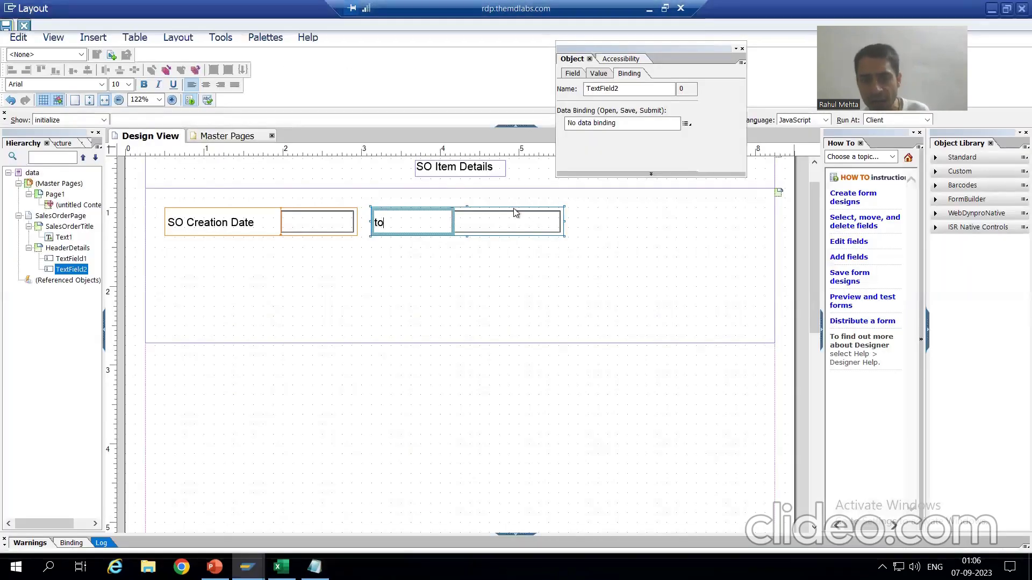
Open the data binding choices of the "to" field and list the fields of the ZSFP_SALESORDER data connection.
click(499, 218)
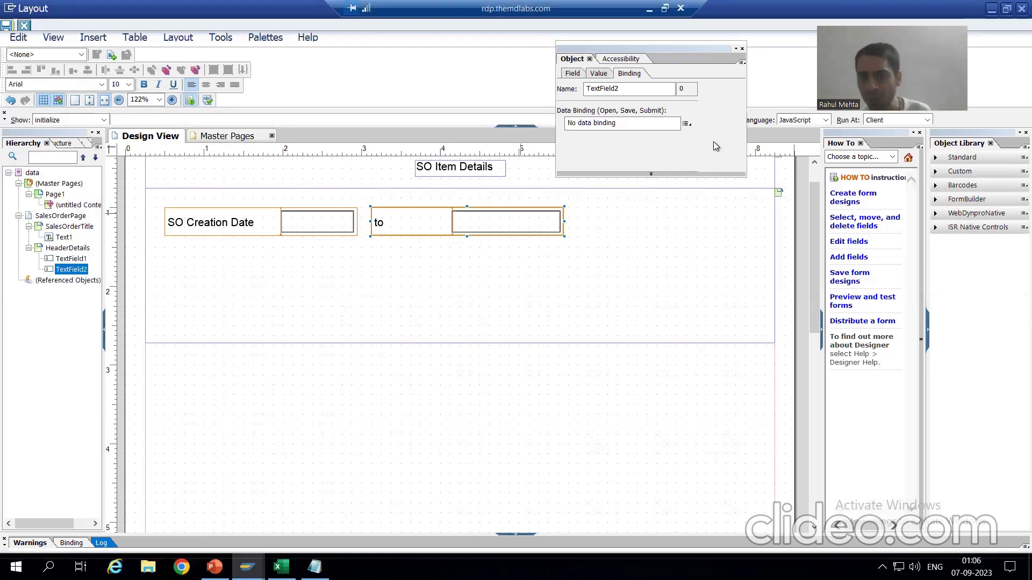
click(688, 126)
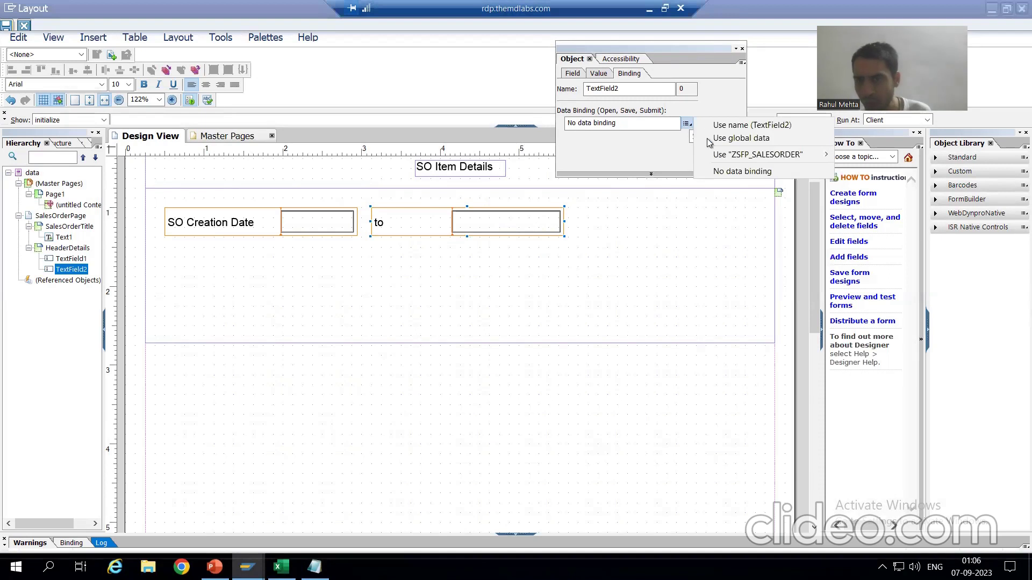
mouse_move(715, 156)
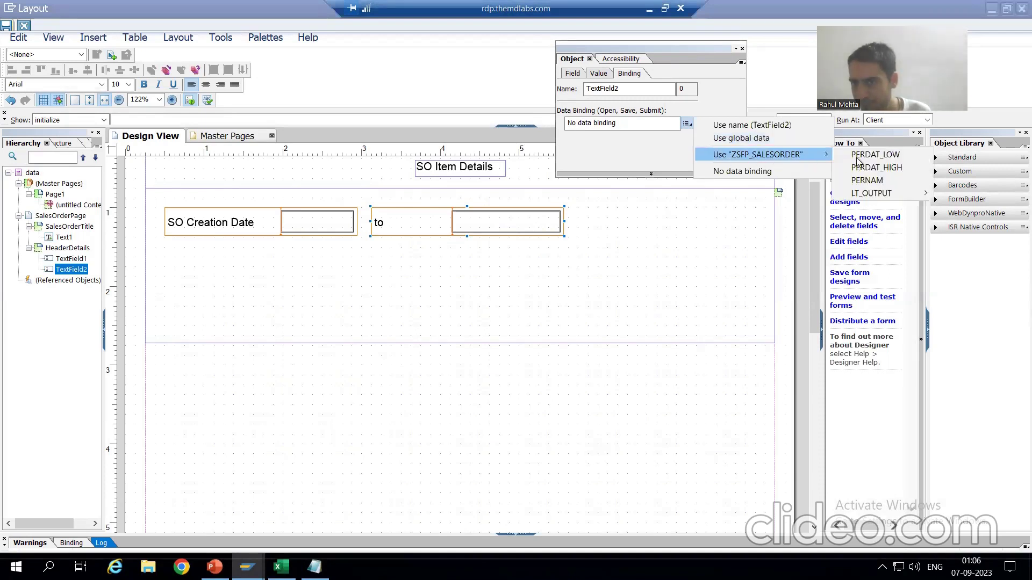